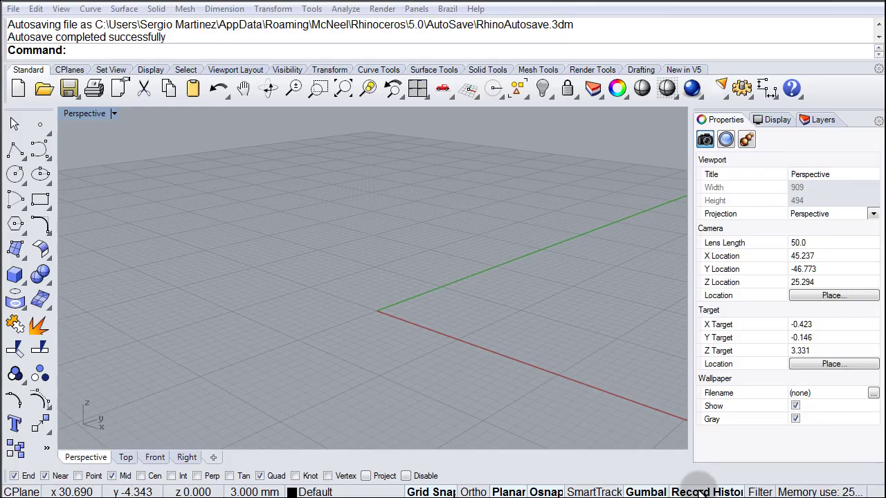
- Check the options for recording history
{"action": "right_click", "coordinate": [699, 492]}
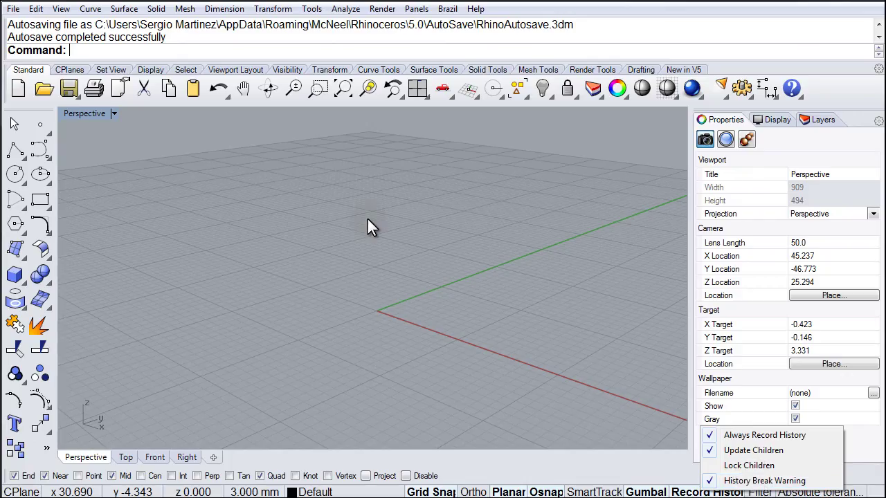
- Start a new model from the Small Objects - Millimeters template
{"action": "double_click", "coordinate": [95, 113]}
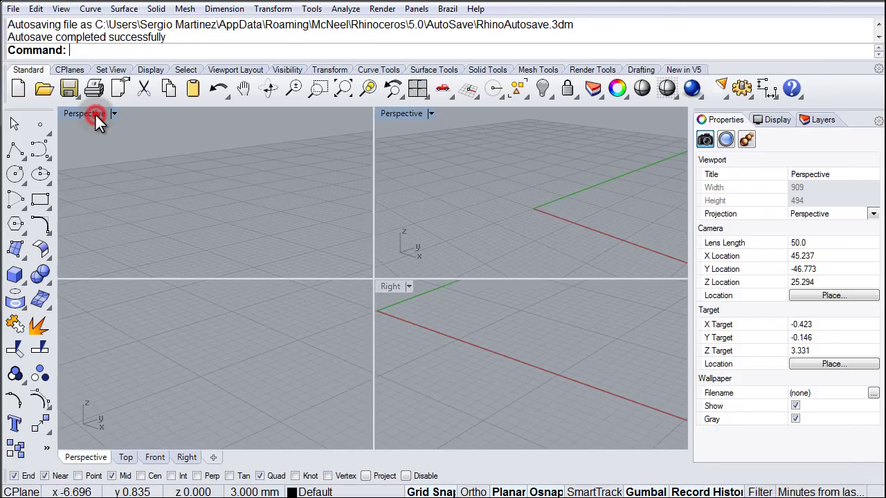
{"action": "left_click", "coordinate": [12, 9]}
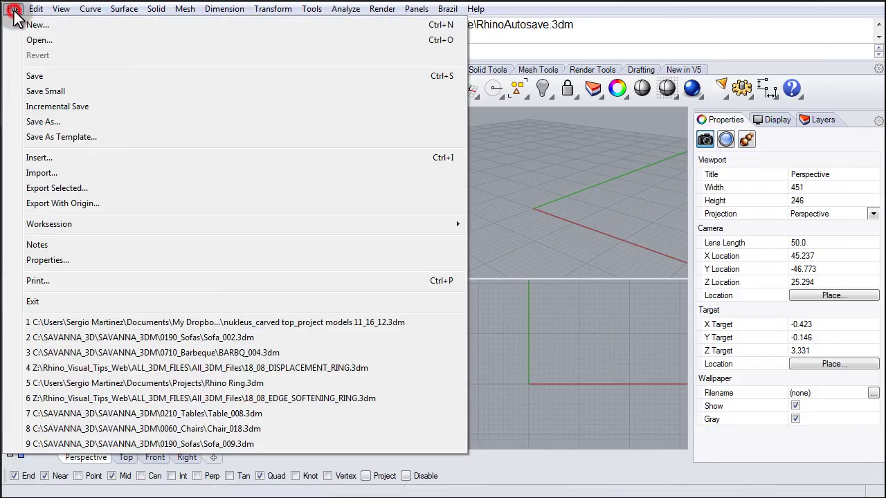
{"action": "left_click", "coordinate": [39, 25]}
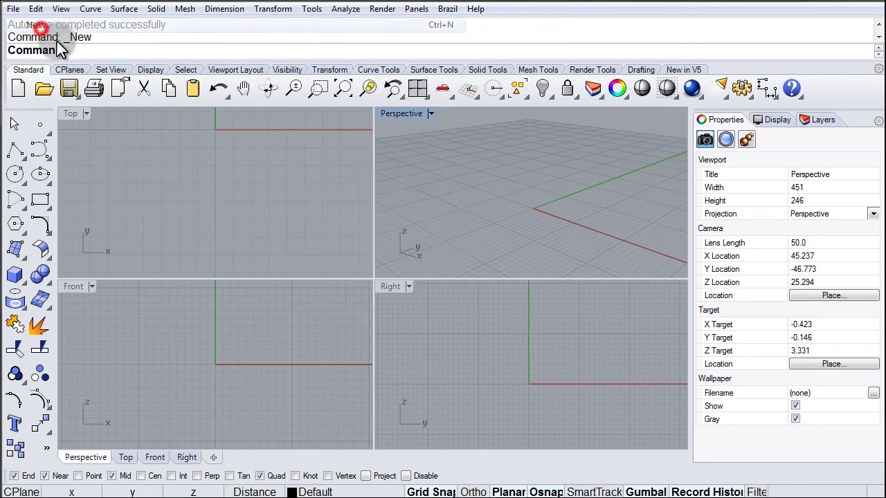
{"action": "left_click", "coordinate": [448, 282]}
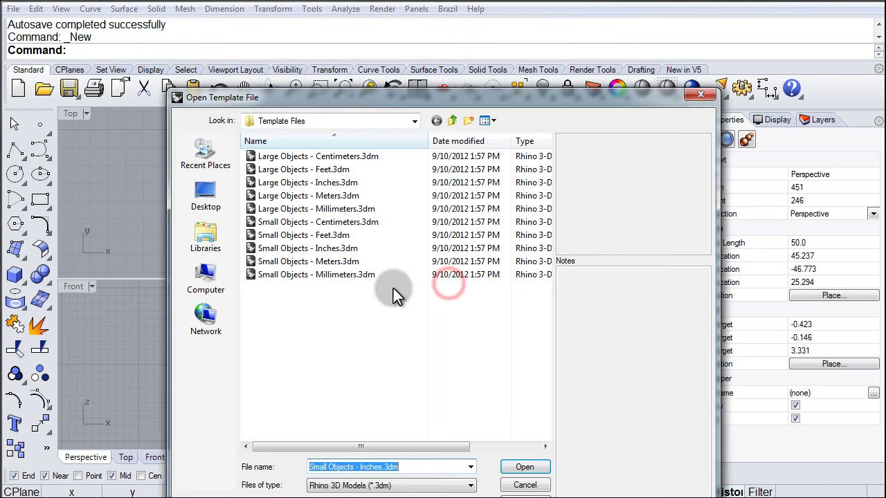
{"action": "left_click", "coordinate": [336, 274]}
{"action": "double_click", "coordinate": [330, 276]}
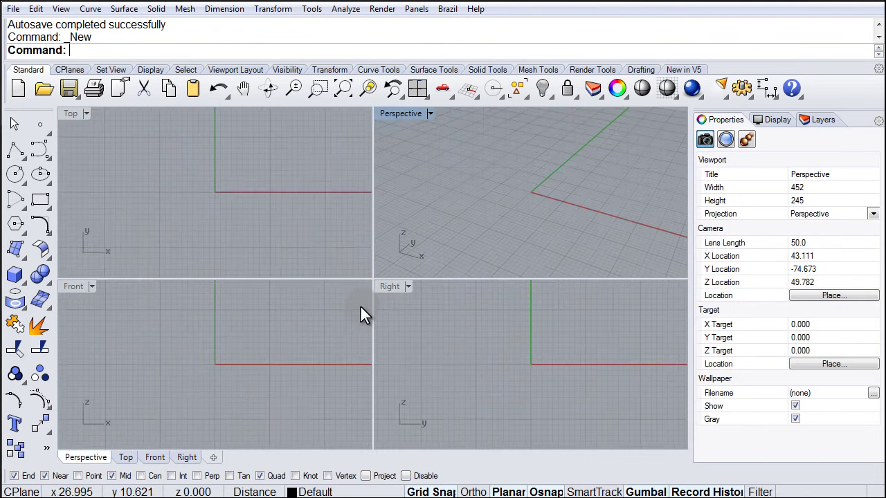
- Draw a circle of radius 8.5 mm centred on the origin in the Front view
{"action": "double_click", "coordinate": [76, 287]}
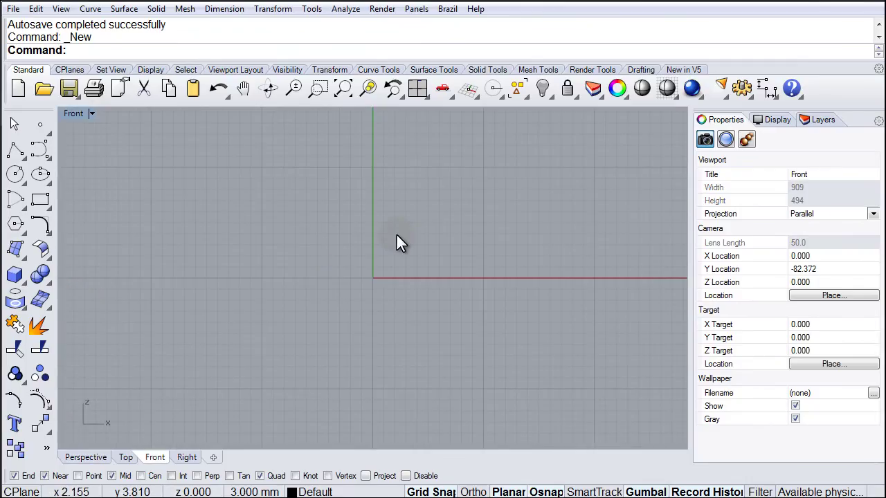
{"action": "right_click_drag", "start_coordinate": [396, 233], "coordinate": [397, 237]}
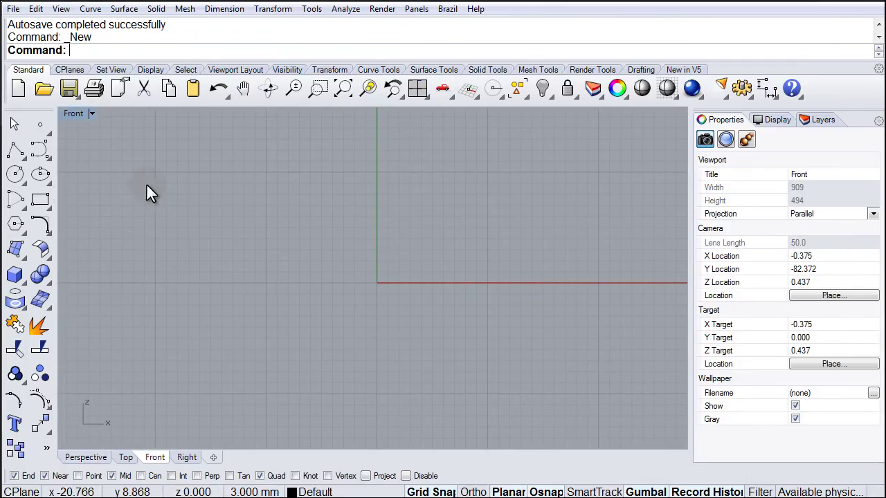
{"action": "left_click", "coordinate": [15, 175]}
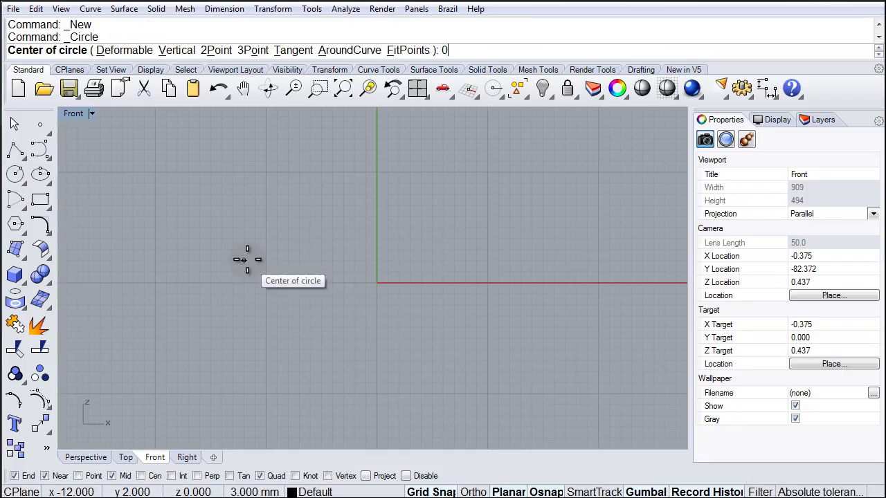
{"action": "left_click", "coordinate": [377, 282]}
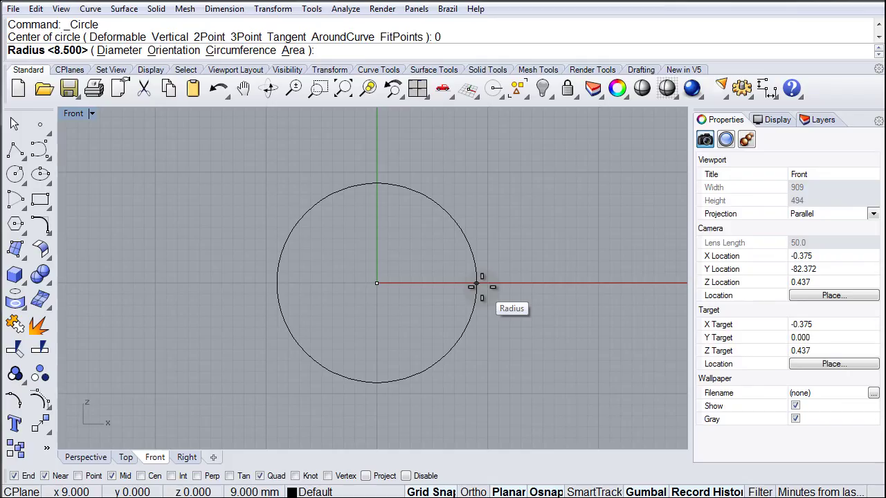
{"action": "type", "text": "8"}
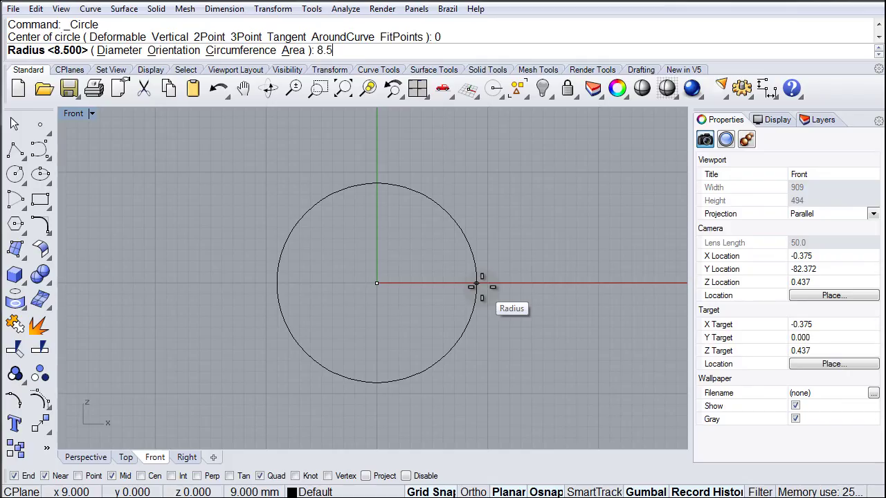
{"action": "type", "text": ".5"}
{"action": "key", "text": "Return"}
- Begin a conic beside the circle in the Right view, starting at (-2, -9) and ending at (-5, 9)
{"action": "right_click_drag", "start_coordinate": [422, 274], "coordinate": [403, 265]}
{"action": "double_click", "coordinate": [77, 112]}
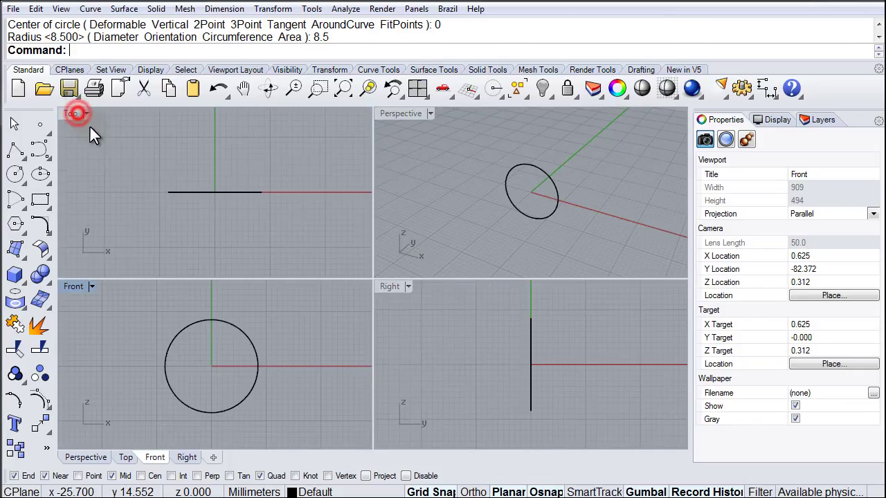
{"action": "double_click", "coordinate": [389, 287]}
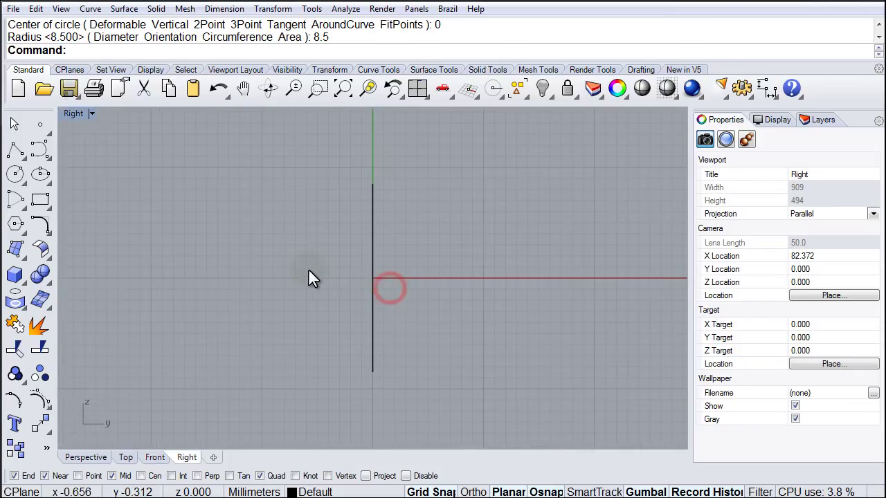
{"action": "right_click_drag", "start_coordinate": [297, 267], "coordinate": [322, 273]}
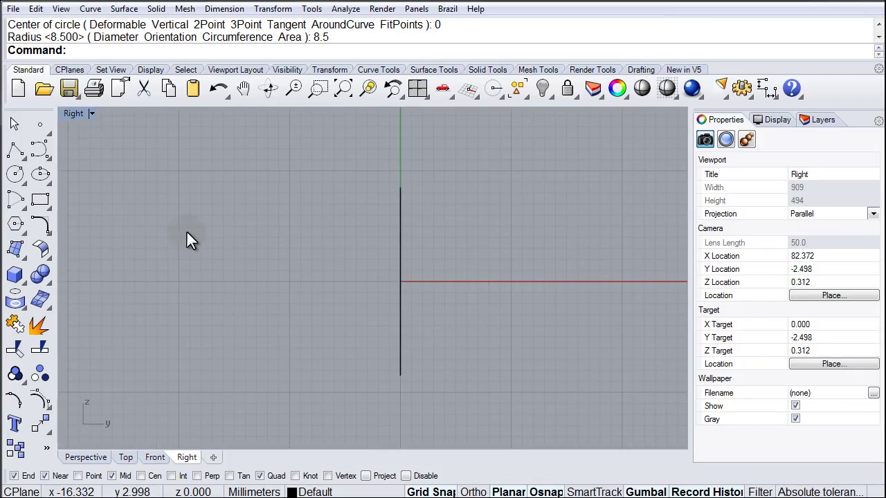
{"action": "left_click", "coordinate": [41, 150]}
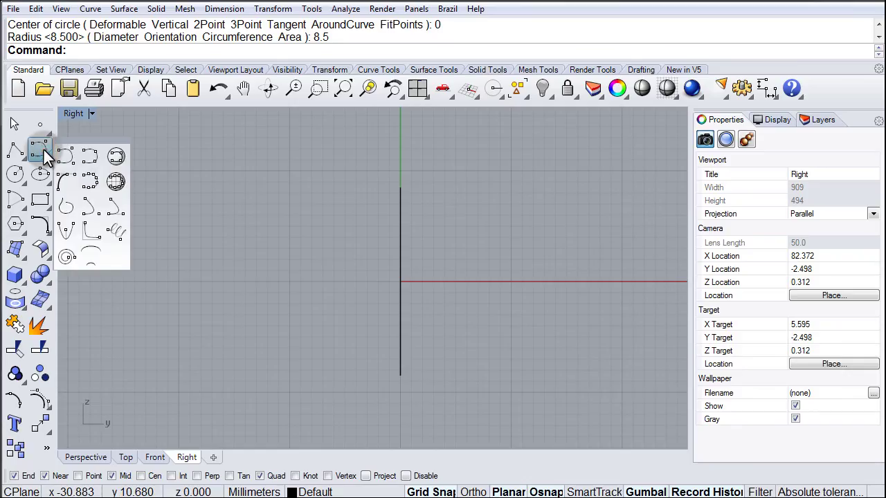
{"action": "left_click", "coordinate": [92, 209]}
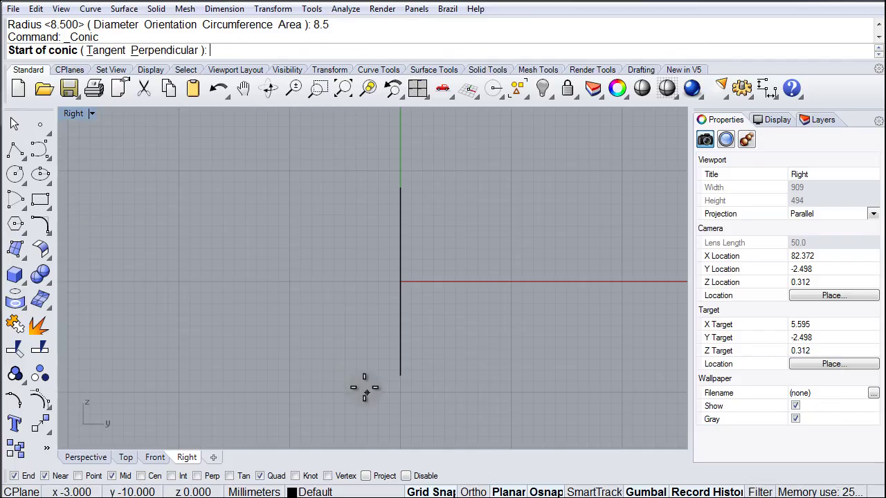
{"action": "scroll", "coordinate": [378, 383], "scroll_direction": "up", "scroll_amount": 2}
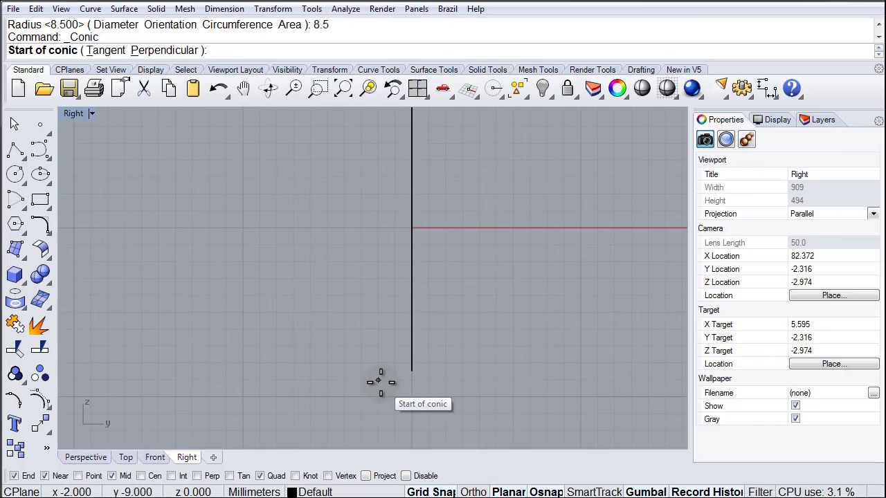
{"action": "left_click", "coordinate": [379, 381]}
{"action": "right_click_drag", "start_coordinate": [346, 211], "coordinate": [388, 351]}
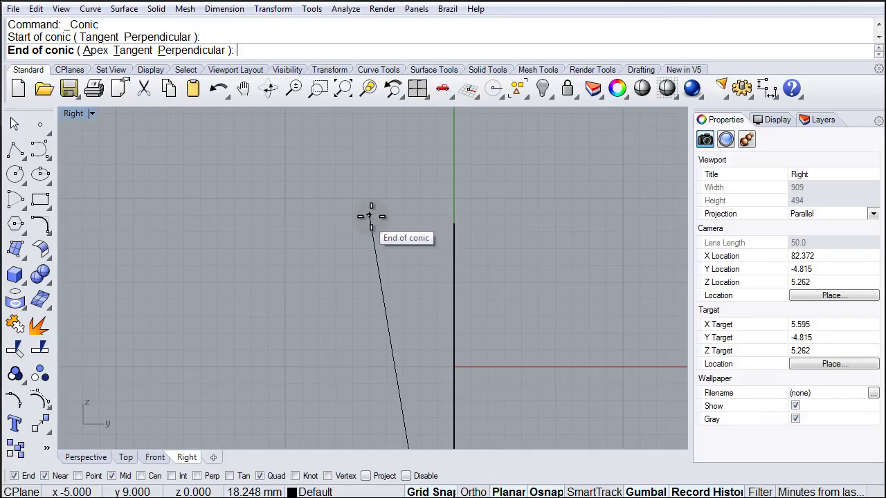
{"action": "left_click", "coordinate": [372, 216]}
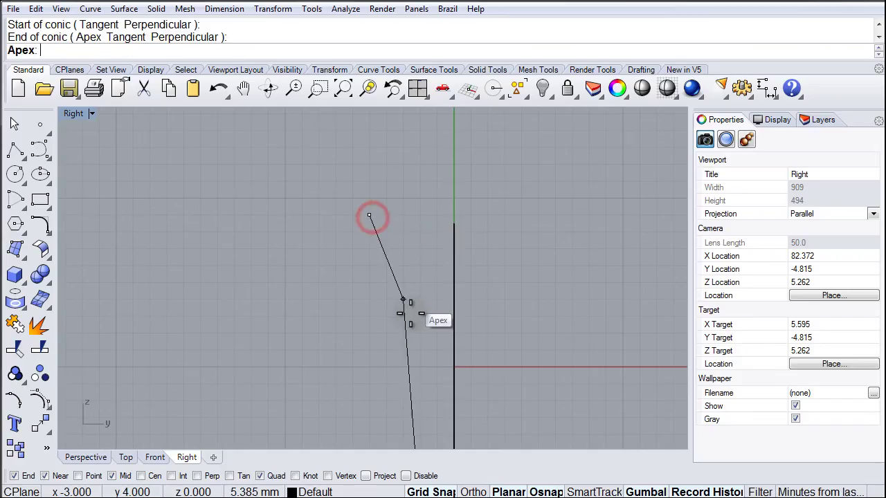
- Set the conic's apex at (-2, 0), turn off Grid Snap and pick the curvature point just beside the apex
{"action": "right_click_drag", "start_coordinate": [424, 364], "coordinate": [419, 235]}
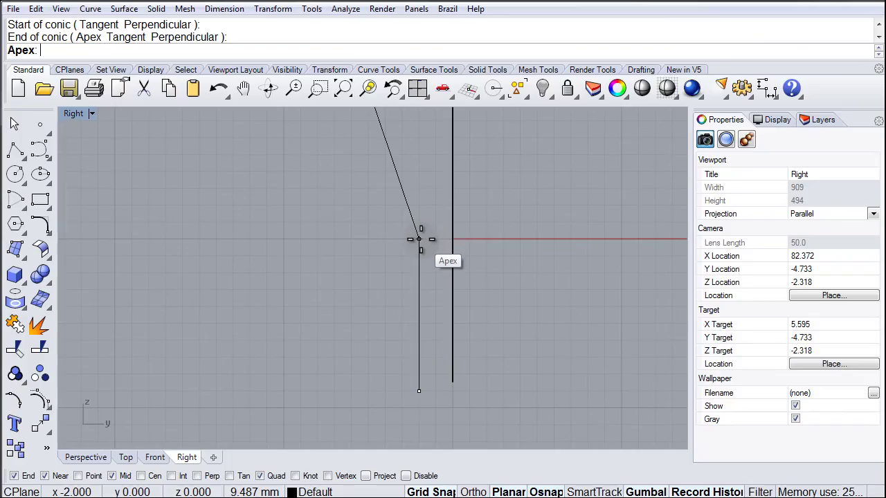
{"action": "left_click", "coordinate": [419, 240]}
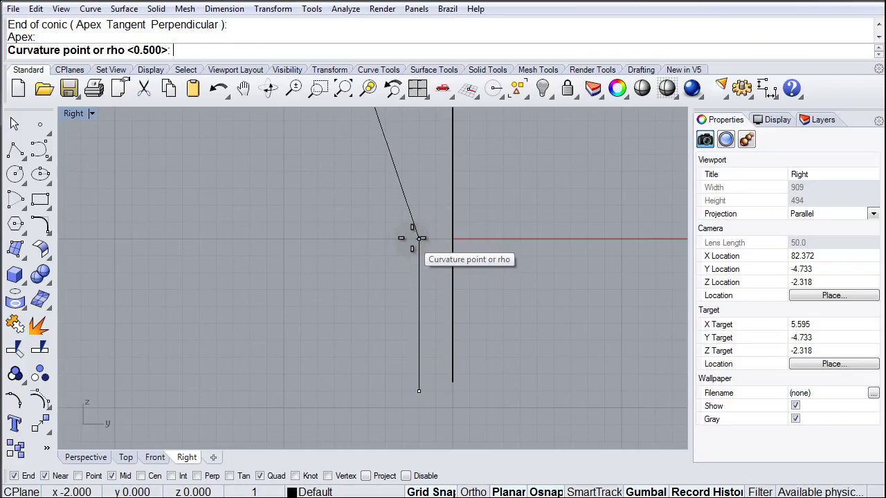
{"action": "scroll", "coordinate": [411, 237], "scroll_direction": "up", "scroll_amount": 2}
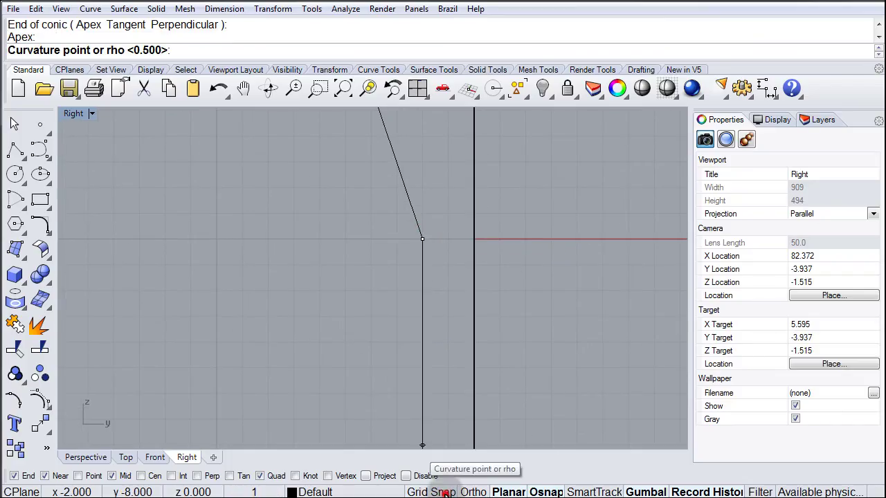
{"action": "left_click", "coordinate": [411, 247]}
{"action": "mouse_move", "coordinate": [385, 271]}
{"action": "right_mouse_down"}
{"action": "mouse_move", "coordinate": [389, 245]}
{"action": "mouse_move", "coordinate": [389, 260]}
{"action": "right_mouse_up"}
{"action": "scroll", "coordinate": [388, 261], "scroll_direction": "down", "scroll_amount": 4}
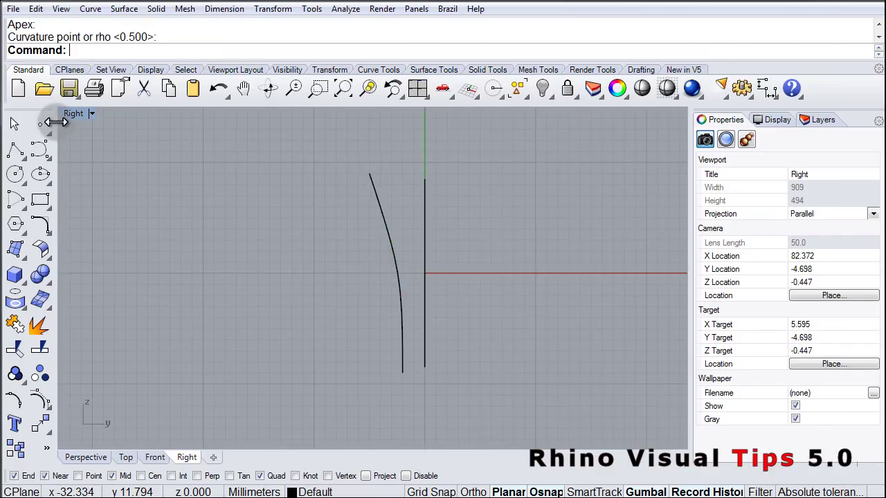
- In the Perspective view, create a curve from two views using the conic as first curve and the circle as second
{"action": "double_click", "coordinate": [73, 114]}
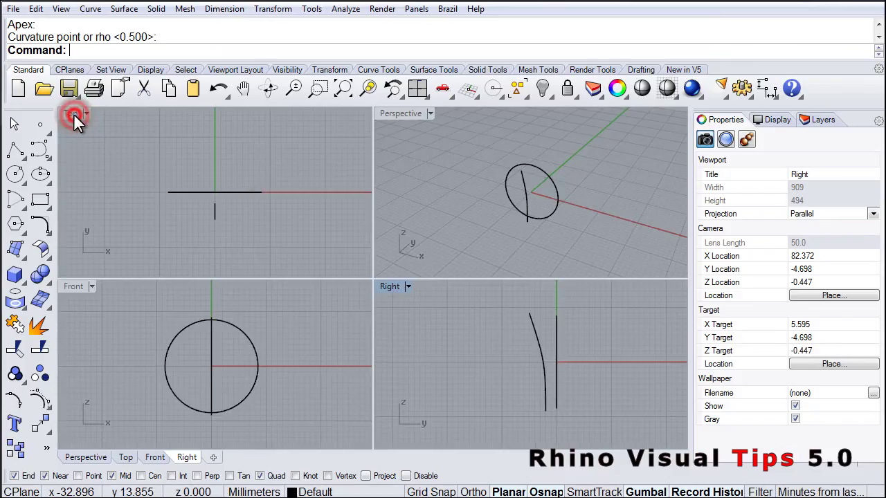
{"action": "double_click", "coordinate": [403, 113]}
{"action": "right_click_drag", "start_coordinate": [462, 291], "coordinate": [387, 282]}
{"action": "scroll", "coordinate": [381, 291], "scroll_direction": "up", "scroll_amount": 4}
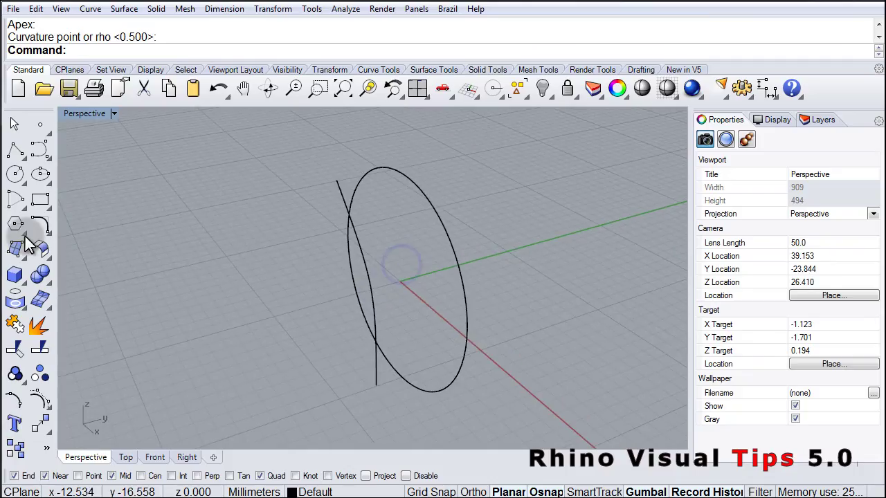
{"action": "left_click", "coordinate": [42, 227]}
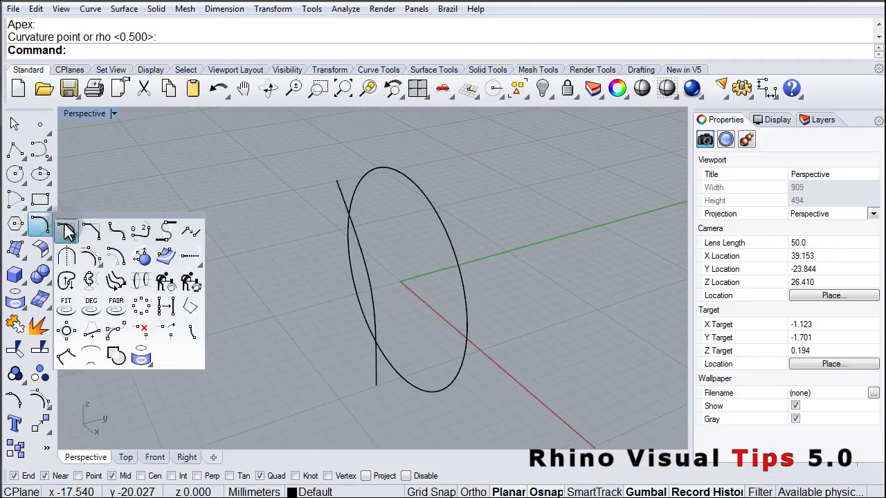
{"action": "left_click", "coordinate": [90, 280]}
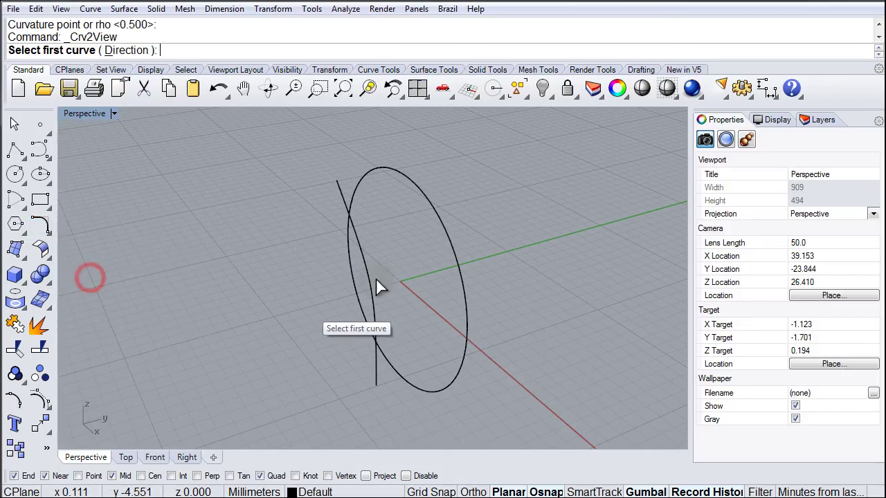
{"action": "left_click", "coordinate": [364, 256]}
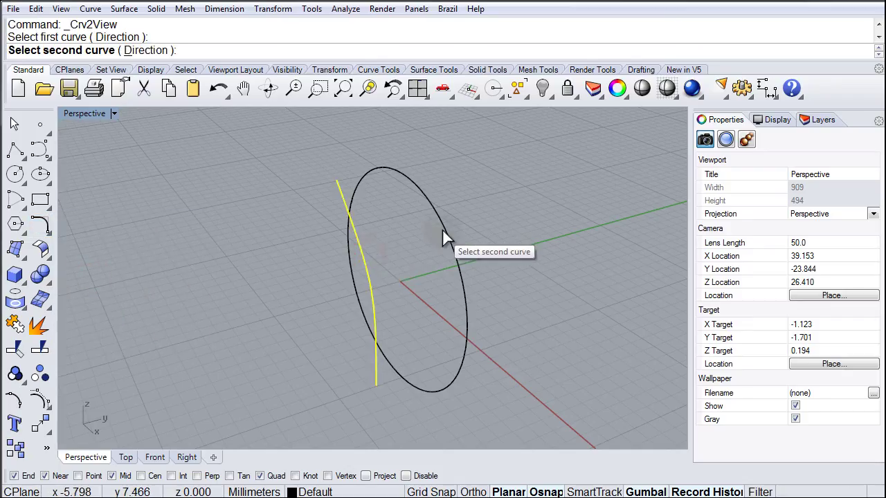
{"action": "left_click", "coordinate": [442, 233]}
- Examine the combined closed curve from several angles, selecting it and the two source curves to compare their shapes
{"action": "right_click_drag", "start_coordinate": [503, 351], "coordinate": [408, 296]}
{"action": "left_click", "coordinate": [394, 299]}
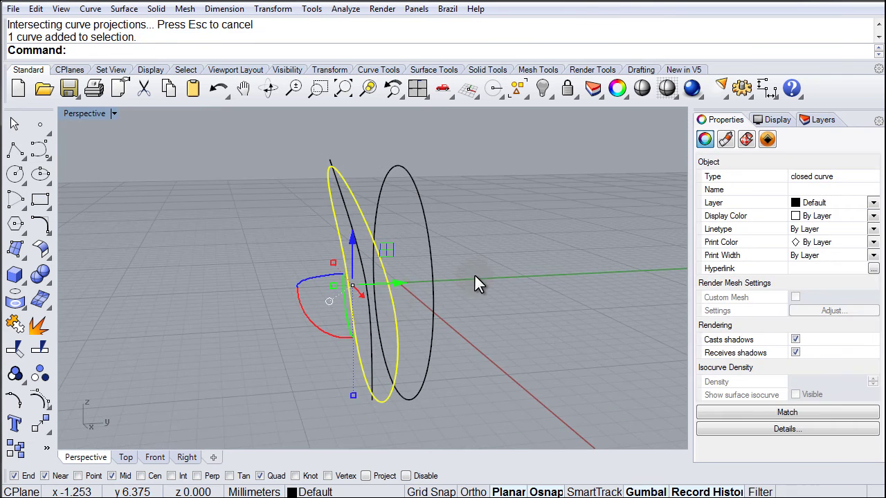
{"action": "right_click_drag", "start_coordinate": [478, 283], "coordinate": [531, 270]}
{"action": "left_click", "coordinate": [530, 262]}
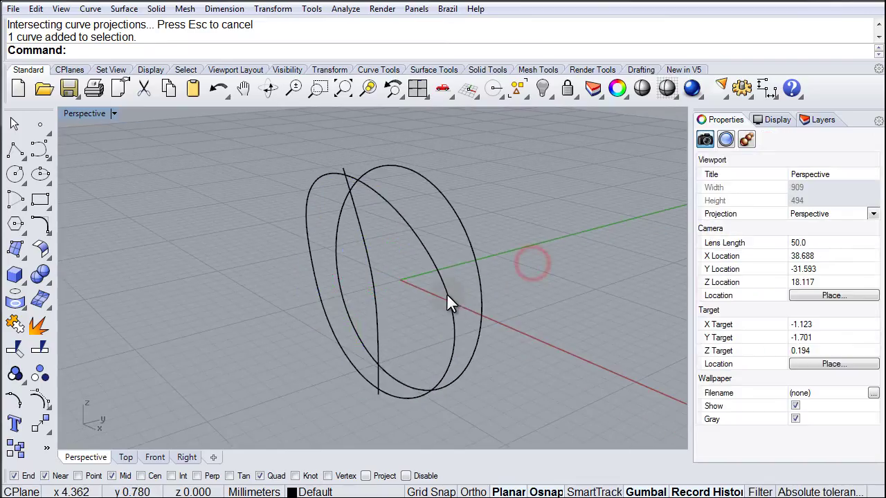
{"action": "right_click_drag", "start_coordinate": [499, 223], "coordinate": [500, 223]}
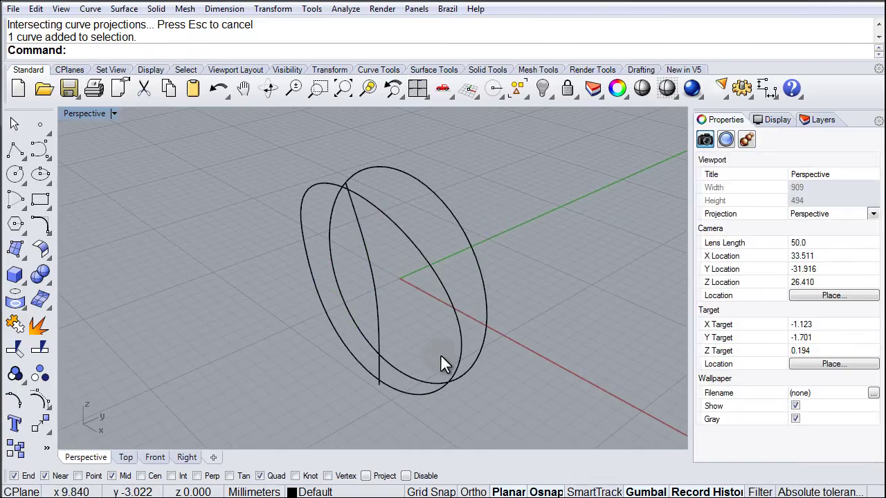
{"action": "left_click", "coordinate": [422, 258]}
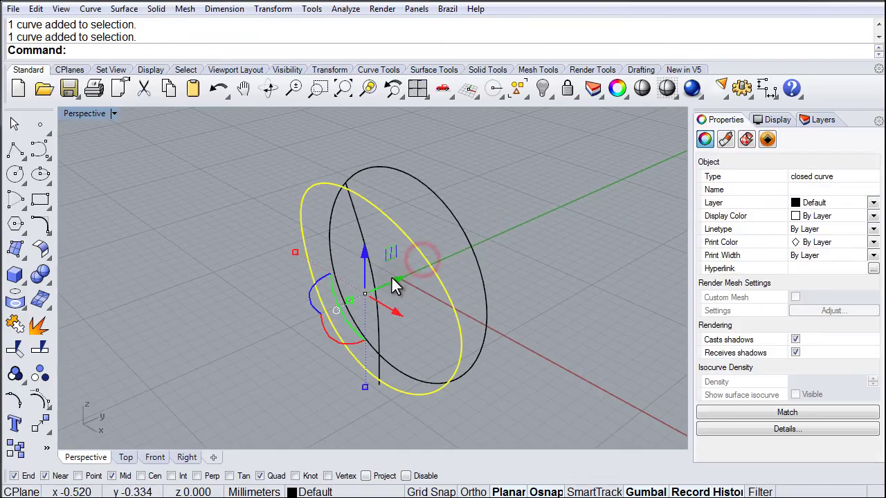
{"action": "left_click", "coordinate": [354, 213]}
{"action": "left_click", "coordinate": [427, 194], "text": "shift"}
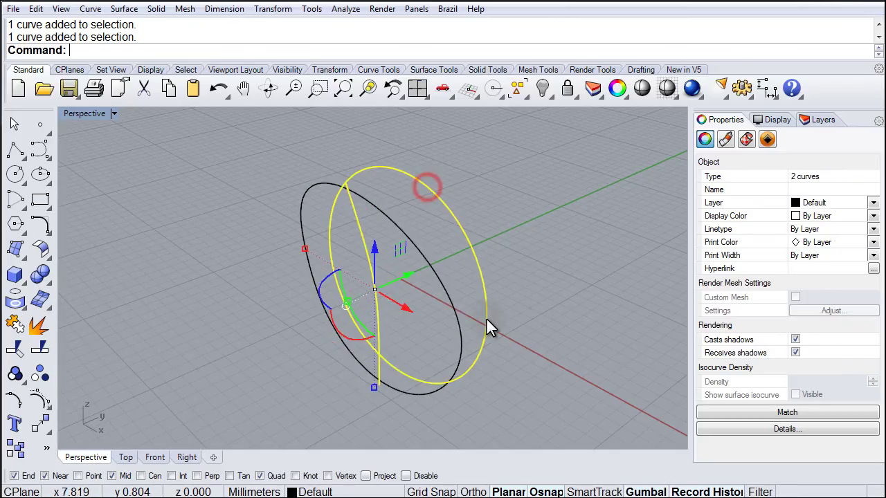
{"action": "right_click_drag", "start_coordinate": [489, 328], "coordinate": [530, 306]}
{"action": "left_click", "coordinate": [530, 306]}
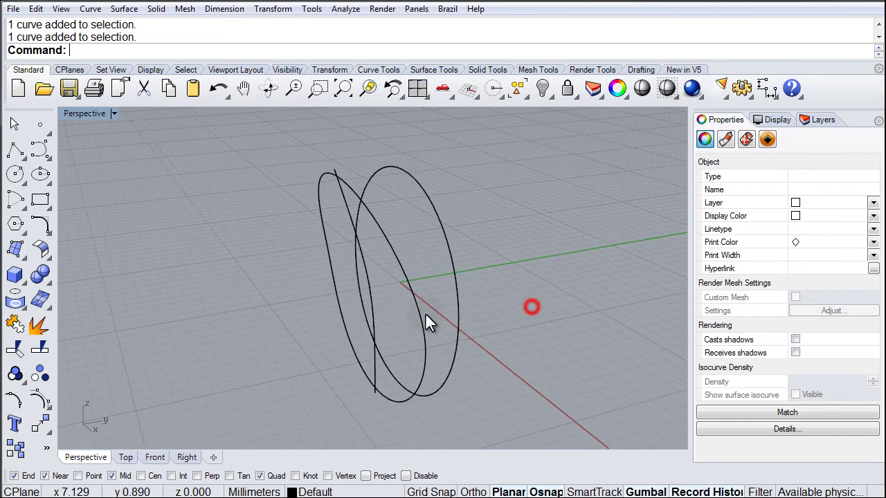
{"action": "right_click_drag", "start_coordinate": [424, 312], "coordinate": [421, 332]}
{"action": "left_click", "coordinate": [432, 298]}
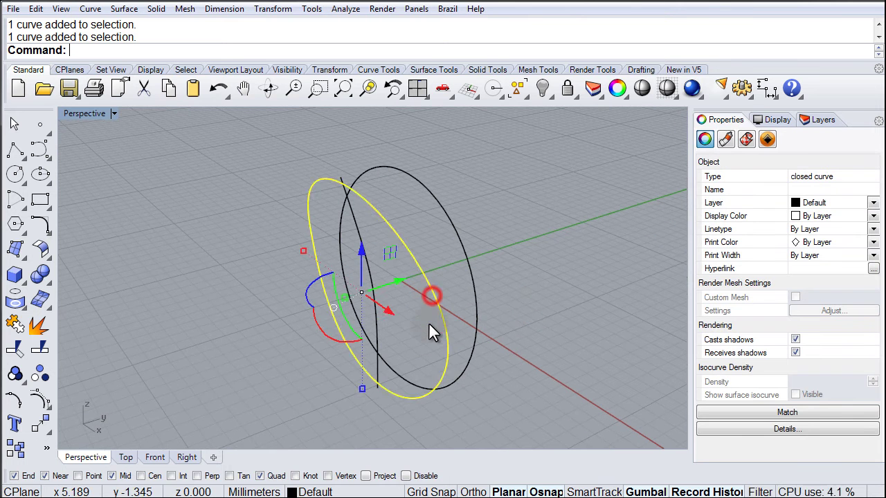
- Mirror a copy of the combined closed curve across a mirror plane starting at 0 and running along the X axis, with Ortho on
{"action": "right_click_drag", "start_coordinate": [492, 355], "coordinate": [419, 318]}
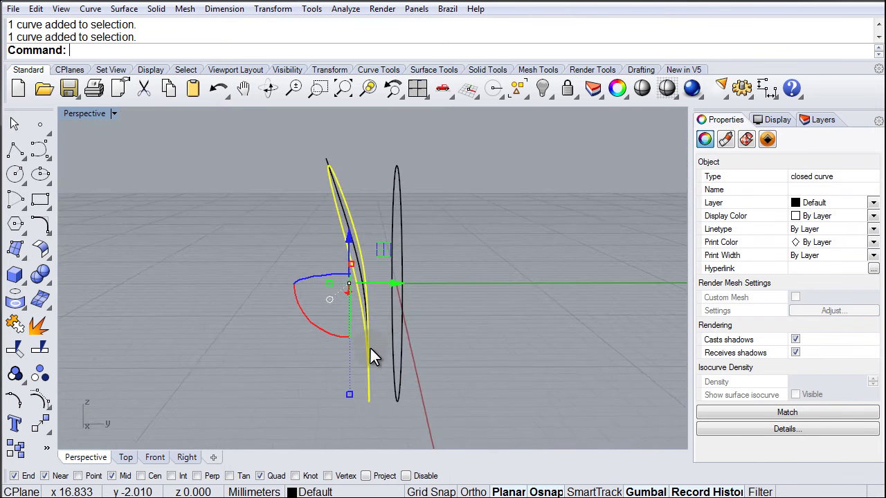
{"action": "right_click_drag", "start_coordinate": [370, 351], "coordinate": [273, 276]}
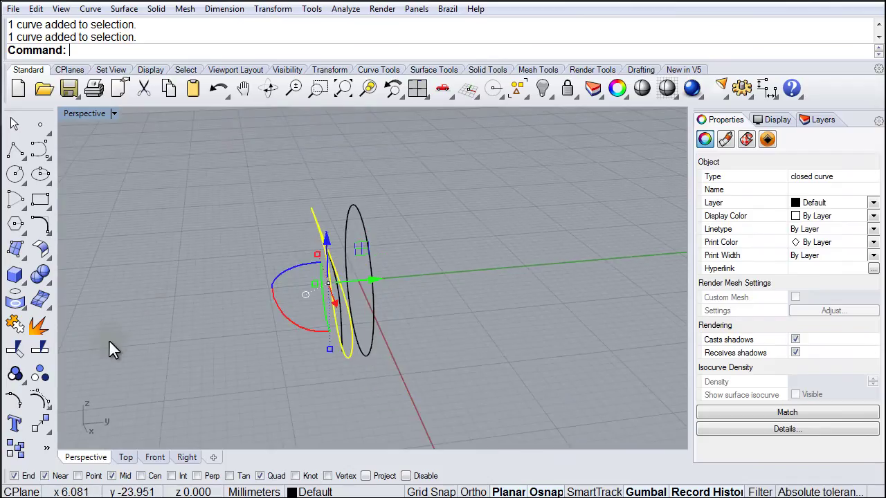
{"action": "left_click", "coordinate": [46, 428]}
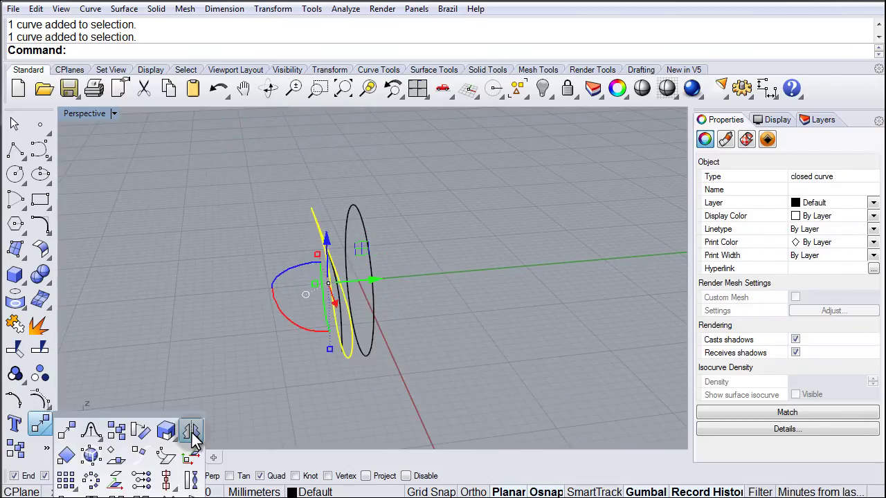
{"action": "left_click", "coordinate": [191, 431]}
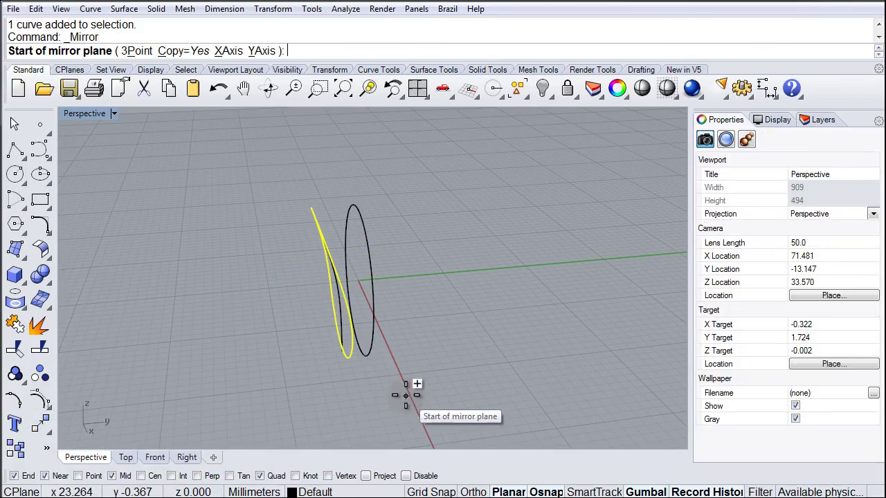
{"action": "key", "text": "Return"}
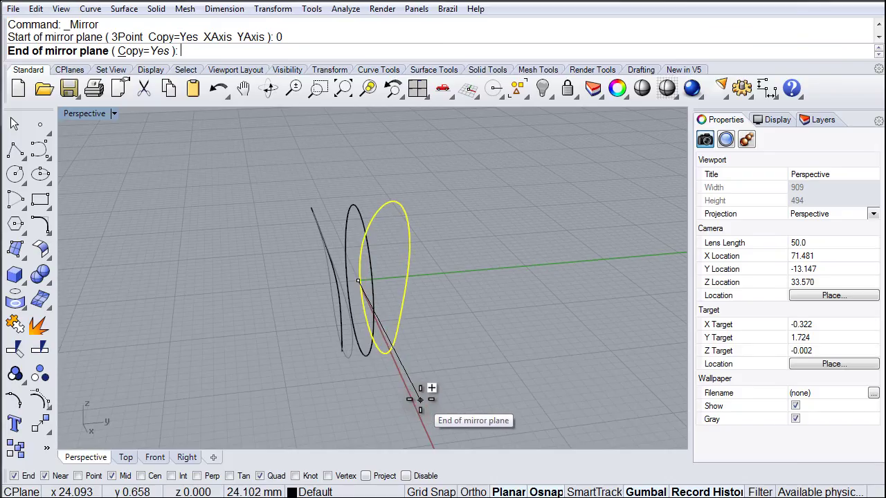
{"action": "left_click", "coordinate": [472, 492]}
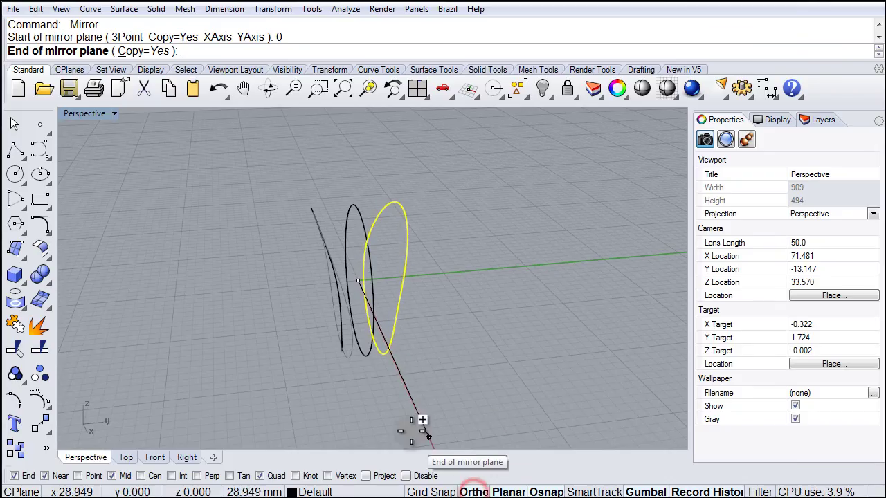
{"action": "left_click", "coordinate": [413, 397]}
- Review the original and mirrored closed curves from several angles and switch to the four-viewport layout
{"action": "right_click_drag", "start_coordinate": [403, 397], "coordinate": [428, 339]}
{"action": "scroll", "coordinate": [422, 332], "scroll_direction": "up", "scroll_amount": 3}
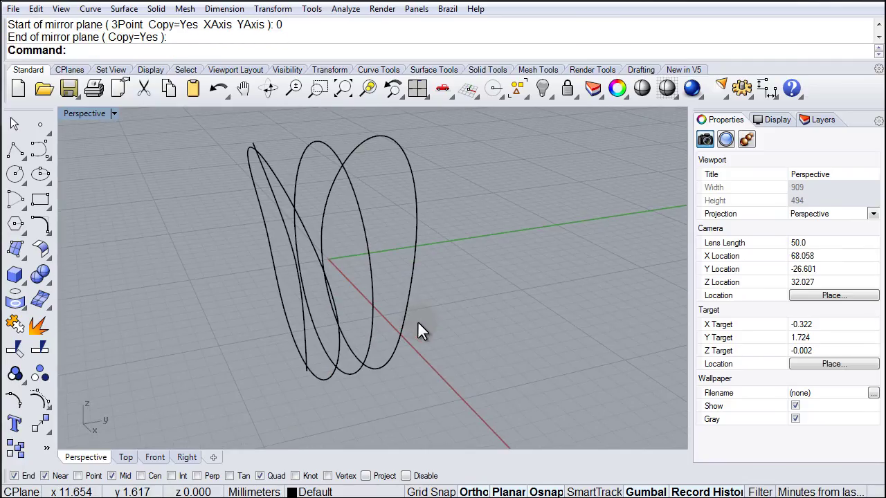
{"action": "right_click_drag", "start_coordinate": [421, 322], "coordinate": [458, 338], "text": "shift"}
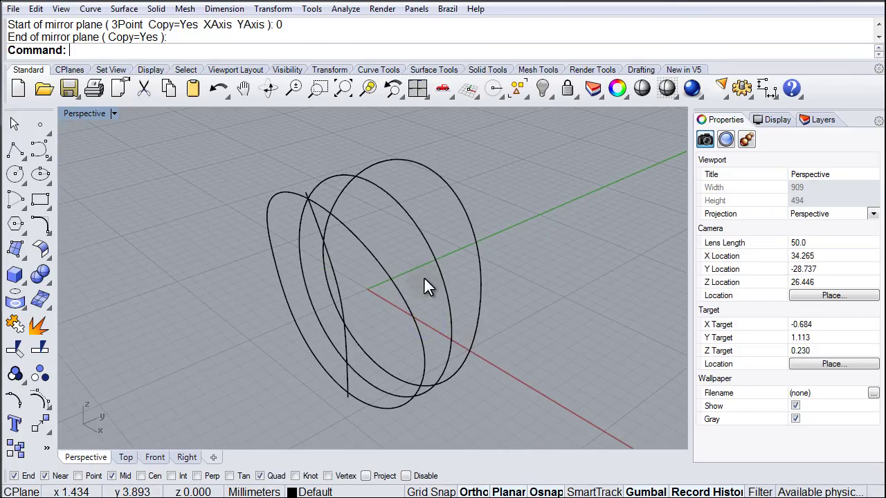
{"action": "right_click_drag", "start_coordinate": [544, 320], "coordinate": [517, 302]}
{"action": "right_click_drag", "start_coordinate": [399, 229], "coordinate": [403, 263], "text": "shift"}
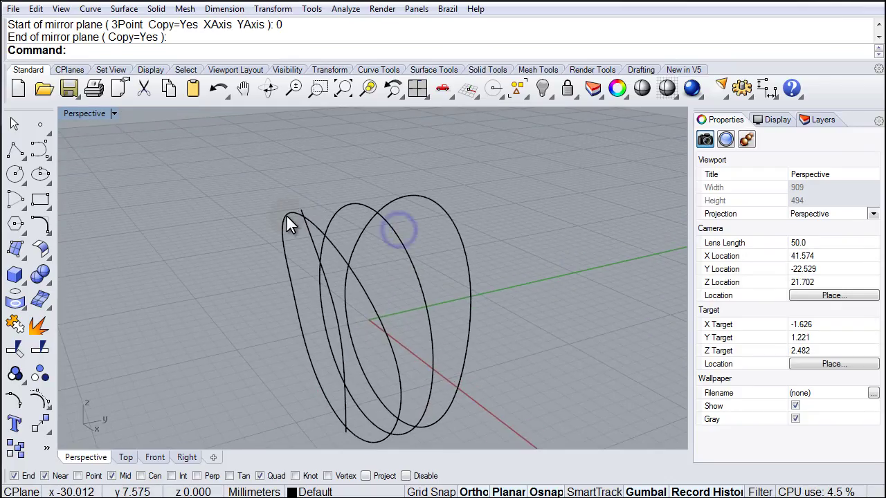
{"action": "double_click", "coordinate": [89, 113]}
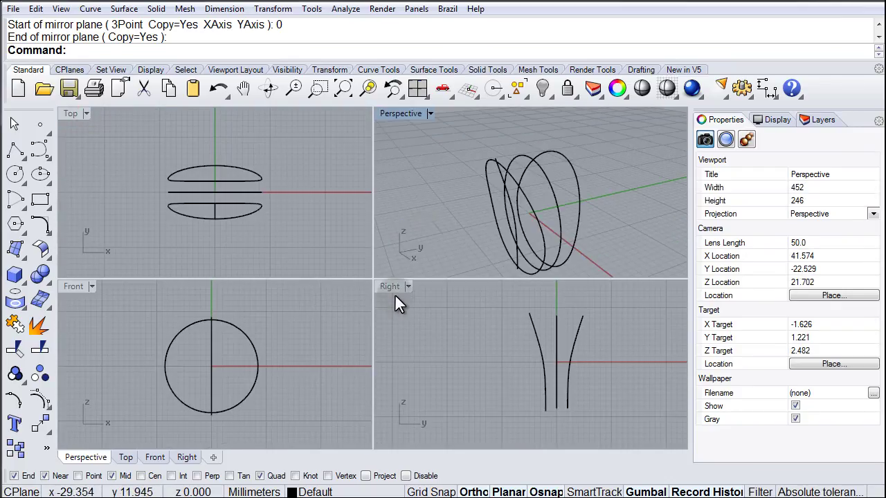
{"action": "right_click_drag", "start_coordinate": [437, 192], "coordinate": [449, 169], "text": "shift"}
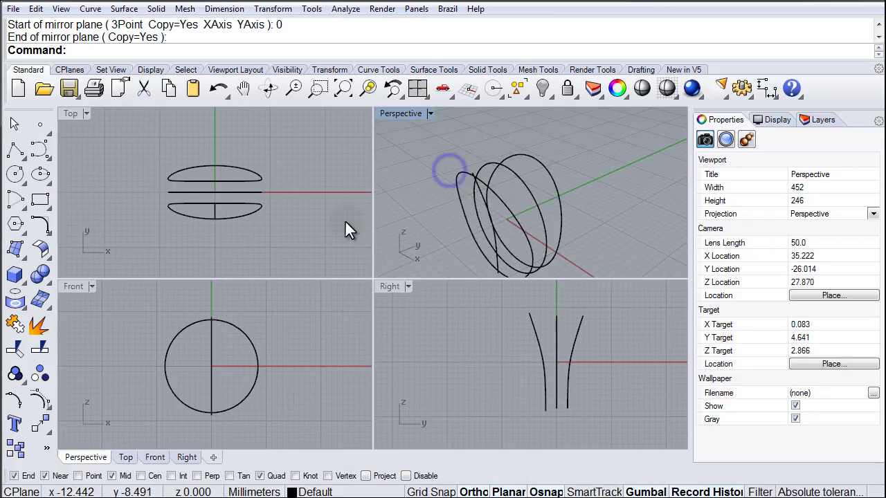
- Draw an arc between the top quadrants of the mirrored and original 3D curves, bulging up to a height of about 12.6 mm
{"action": "left_click", "coordinate": [17, 200]}
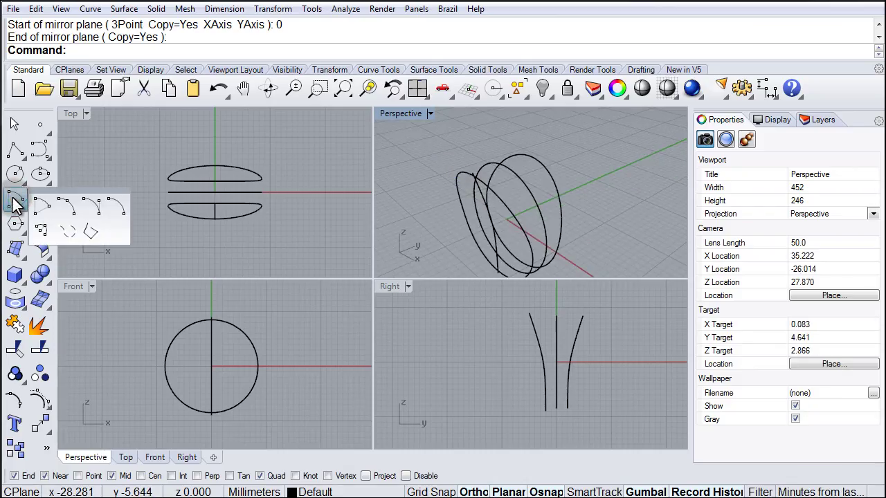
{"action": "left_click", "coordinate": [66, 206]}
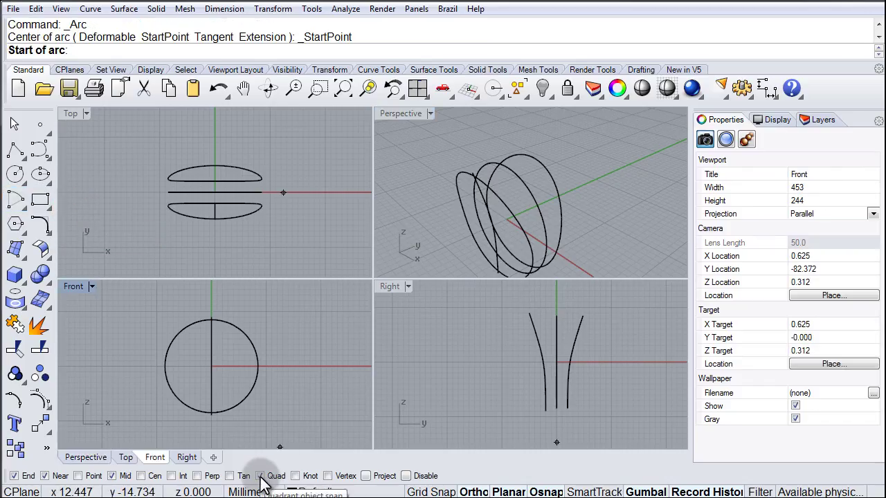
{"action": "scroll", "coordinate": [524, 159], "scroll_direction": "up", "scroll_amount": 6}
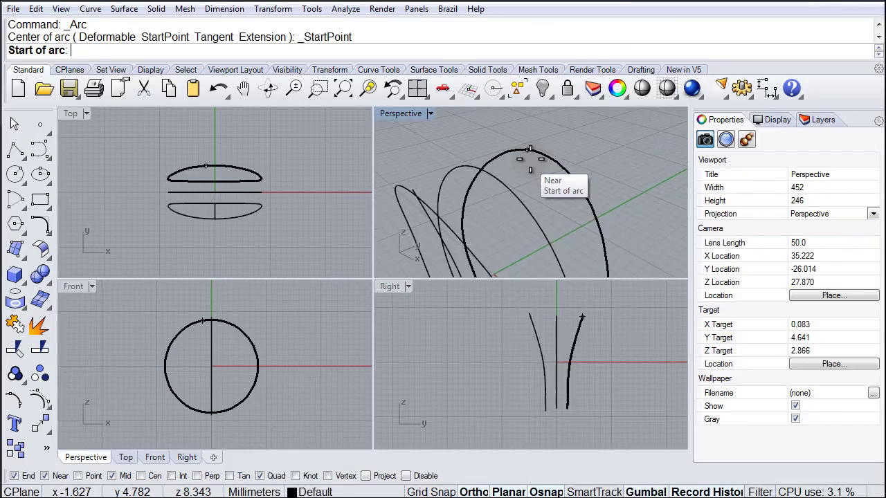
{"action": "left_click", "coordinate": [543, 155]}
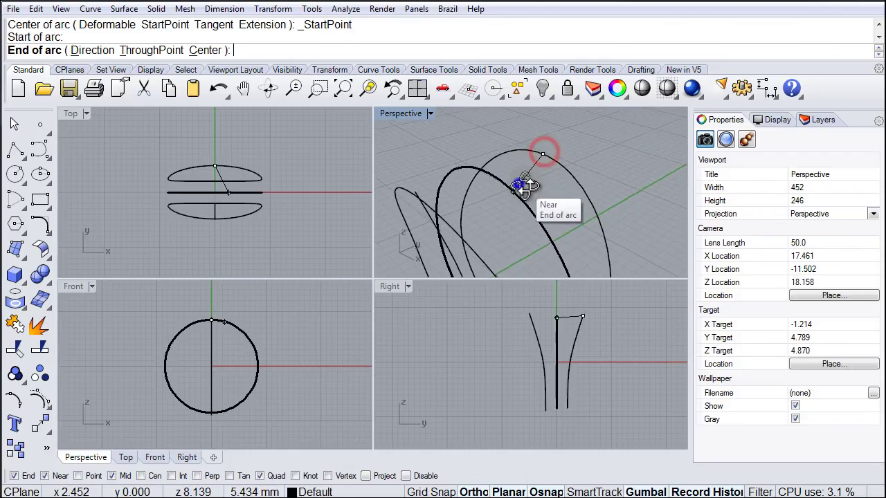
{"action": "right_click_drag", "start_coordinate": [530, 192], "coordinate": [491, 197]}
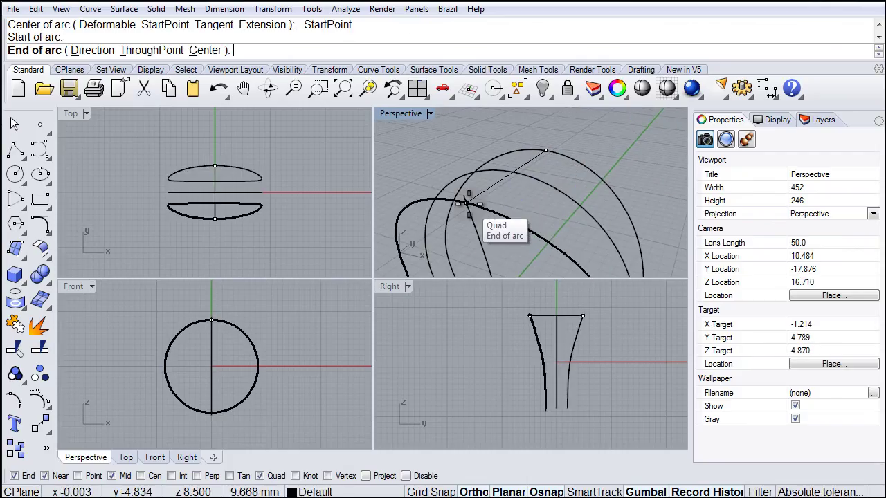
{"action": "left_click", "coordinate": [468, 204]}
{"action": "scroll", "coordinate": [577, 312], "scroll_direction": "up", "scroll_amount": 5}
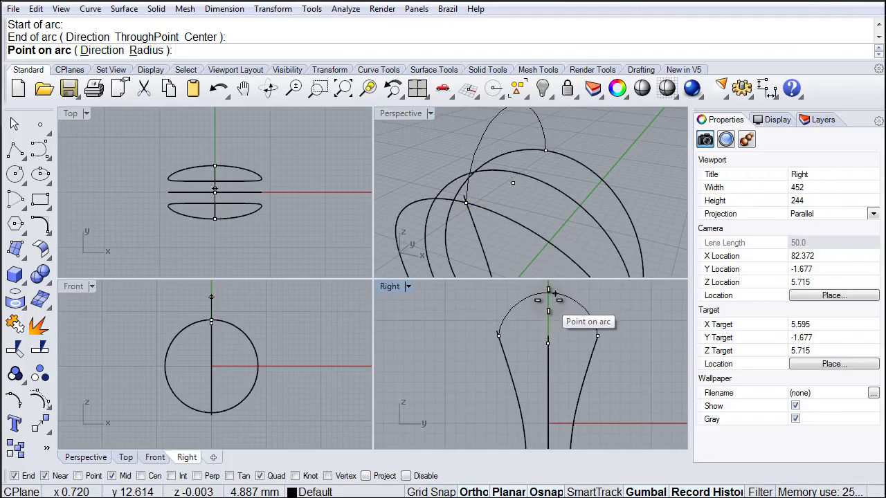
{"action": "left_click", "coordinate": [548, 299]}
- Split the arc at its midpoint with the Point option and delete the half on the mirrored curve's side
{"action": "left_click", "coordinate": [524, 301]}
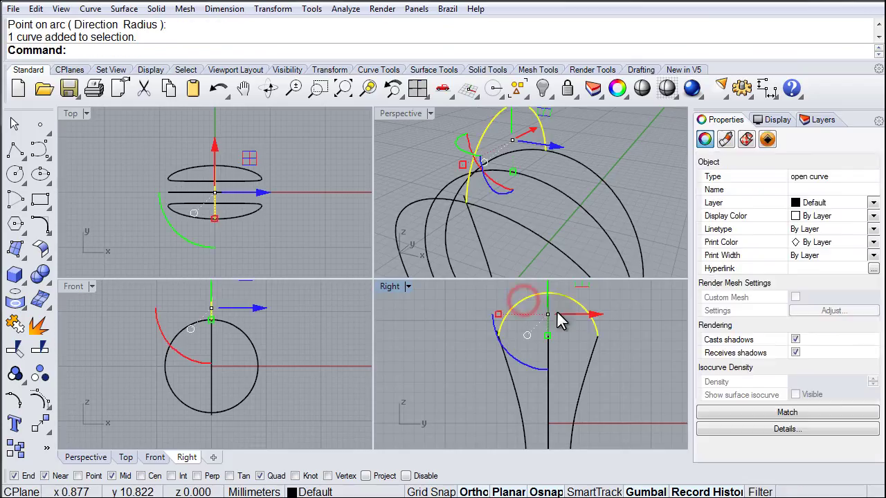
{"action": "left_click", "coordinate": [471, 312]}
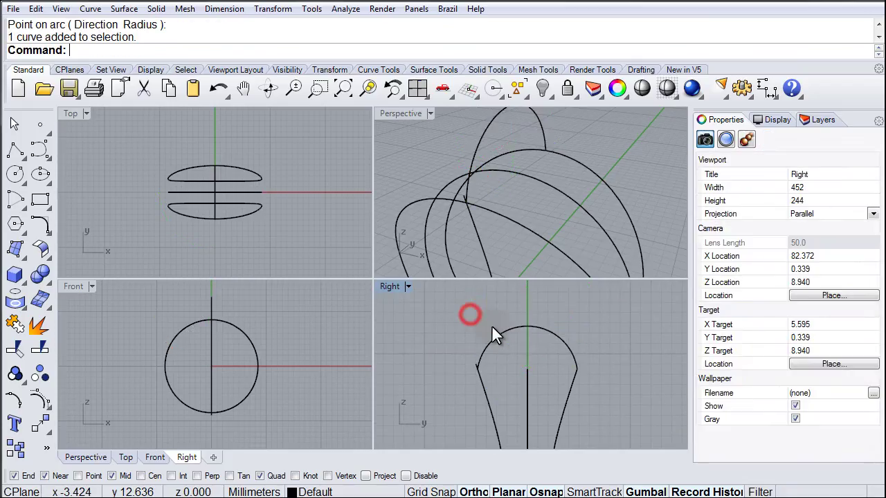
{"action": "scroll", "coordinate": [474, 314], "scroll_direction": "up", "scroll_amount": 2}
{"action": "left_click", "coordinate": [523, 331]}
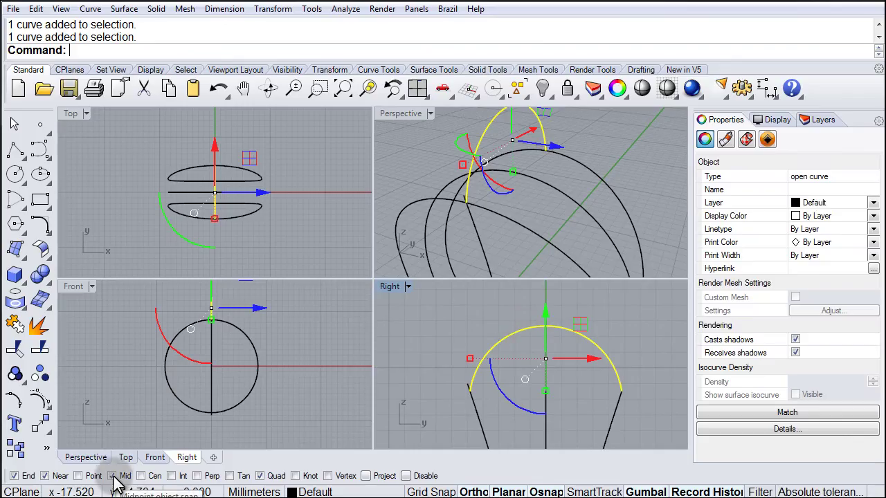
{"action": "left_click", "coordinate": [41, 349]}
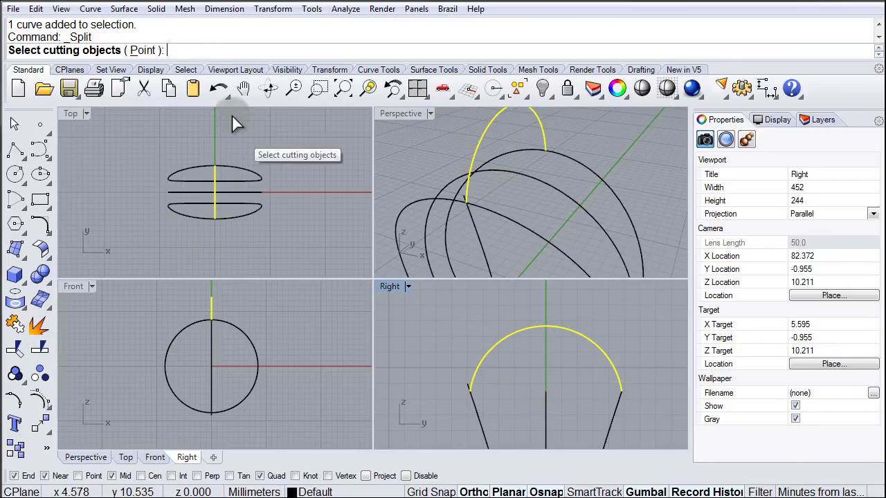
{"action": "left_click", "coordinate": [142, 51]}
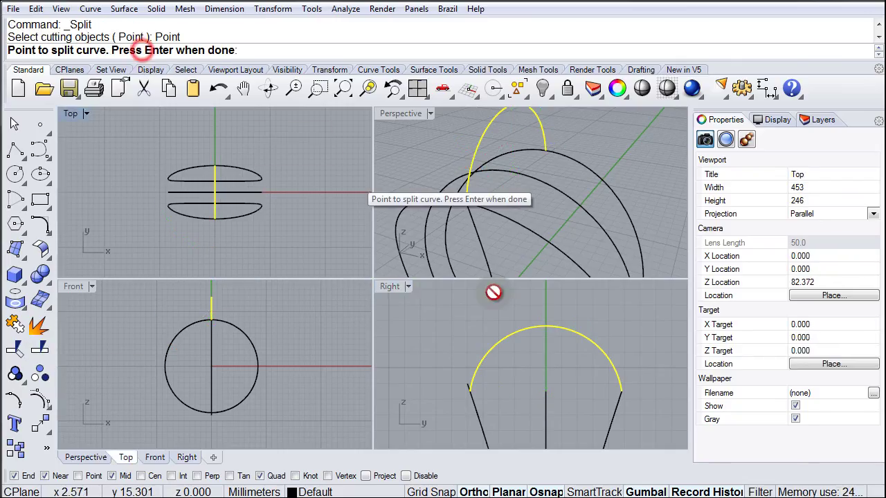
{"action": "left_click", "coordinate": [545, 326]}
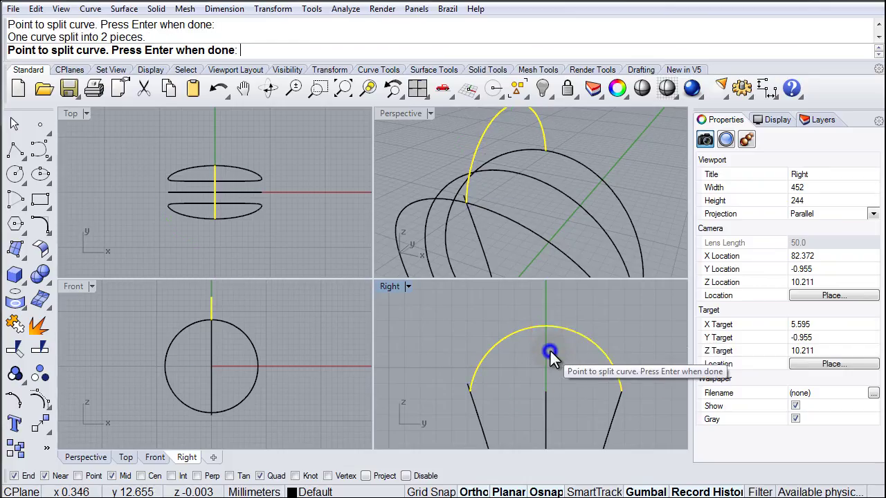
{"action": "key", "text": "Return"}
{"action": "left_click", "coordinate": [588, 341]}
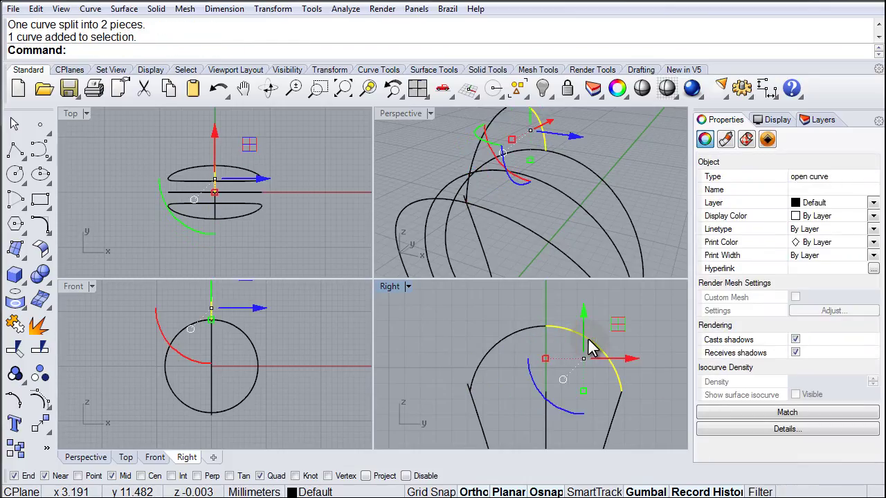
{"action": "key", "text": "Delete"}
- In the maximized Perspective view, create a closed Sweep 2 Rails surface using the two 3D curves as rails and the half arc as cross section
{"action": "left_click", "coordinate": [395, 112]}
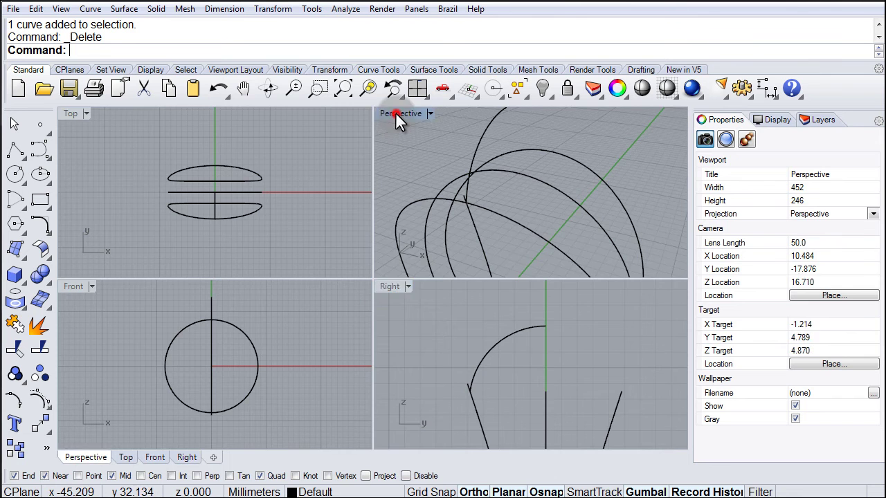
{"action": "double_click", "coordinate": [395, 112]}
{"action": "right_click_drag", "start_coordinate": [395, 218], "coordinate": [360, 251]}
{"action": "right_click_drag", "start_coordinate": [253, 247], "coordinate": [363, 289]}
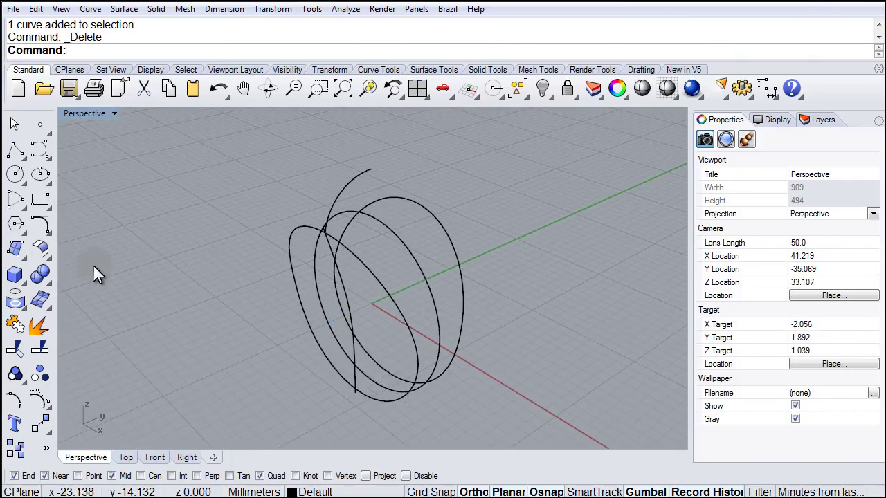
{"action": "left_click", "coordinate": [19, 254]}
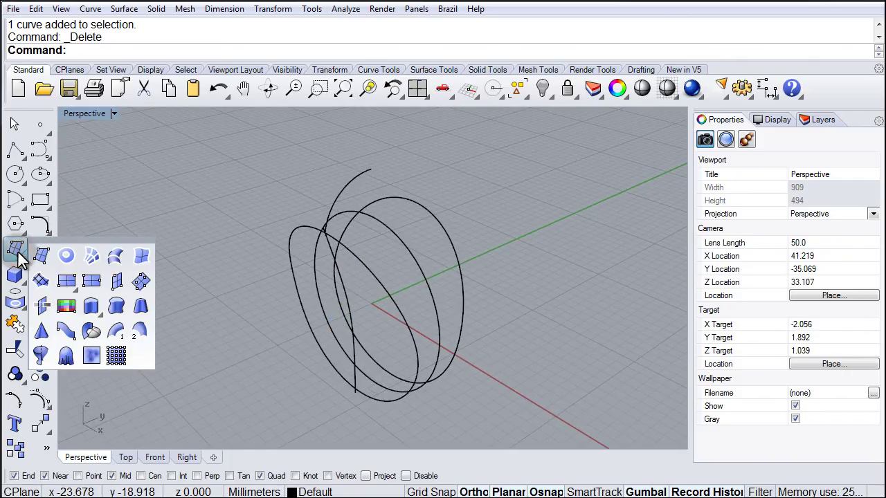
{"action": "left_click", "coordinate": [141, 331]}
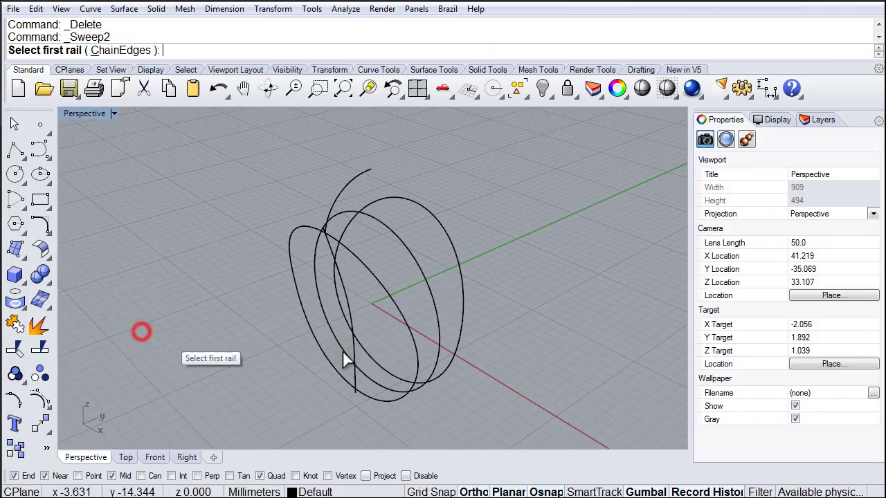
{"action": "left_click", "coordinate": [364, 263]}
{"action": "left_click", "coordinate": [437, 223]}
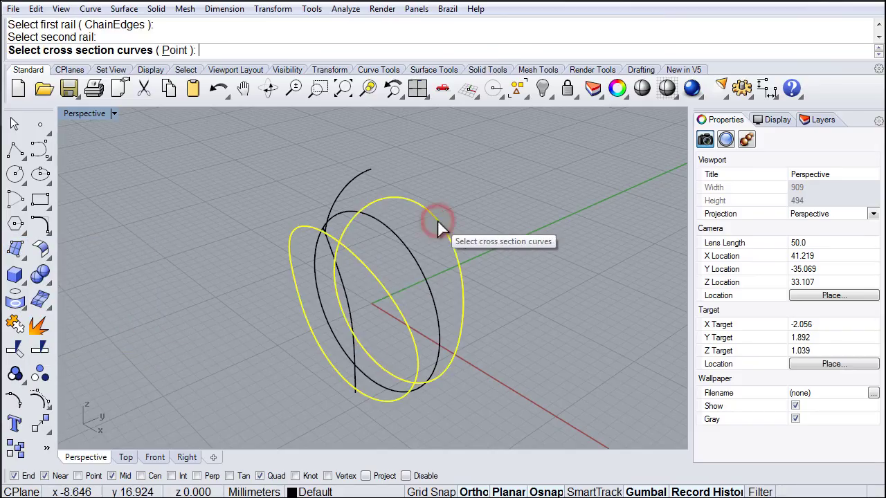
{"action": "left_click", "coordinate": [335, 208]}
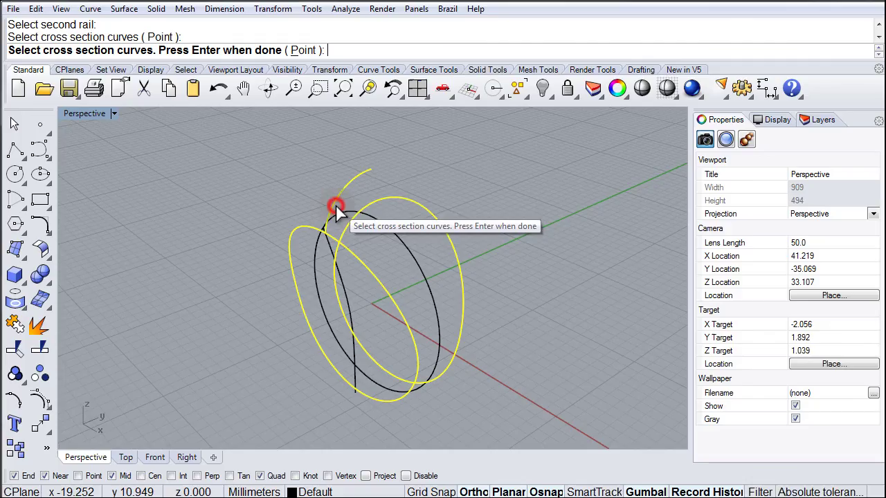
{"action": "right_click", "coordinate": [228, 198]}
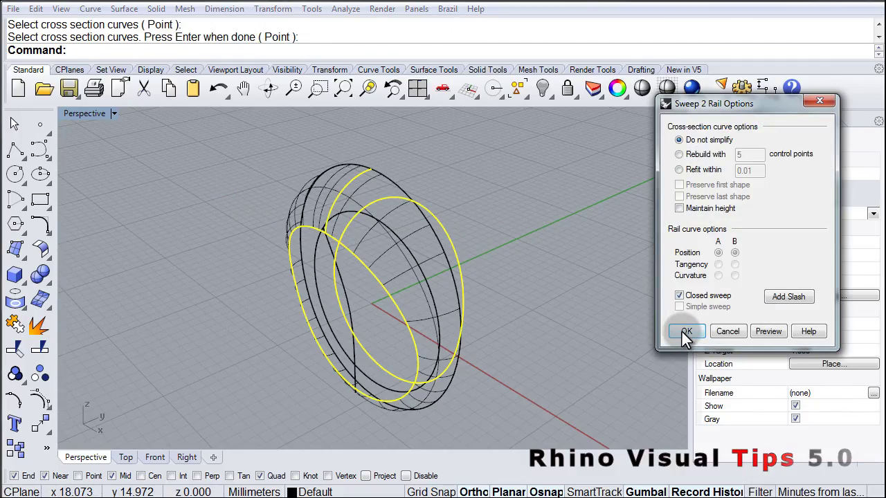
{"action": "left_click", "coordinate": [685, 332]}
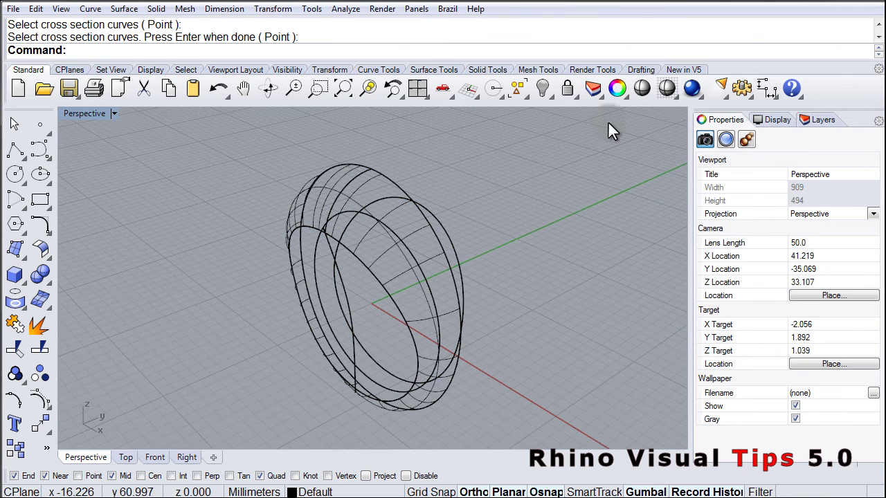
- Set the Perspective view to Shaded display, inspect the swept surface from the side and select it
{"action": "left_click", "coordinate": [666, 91]}
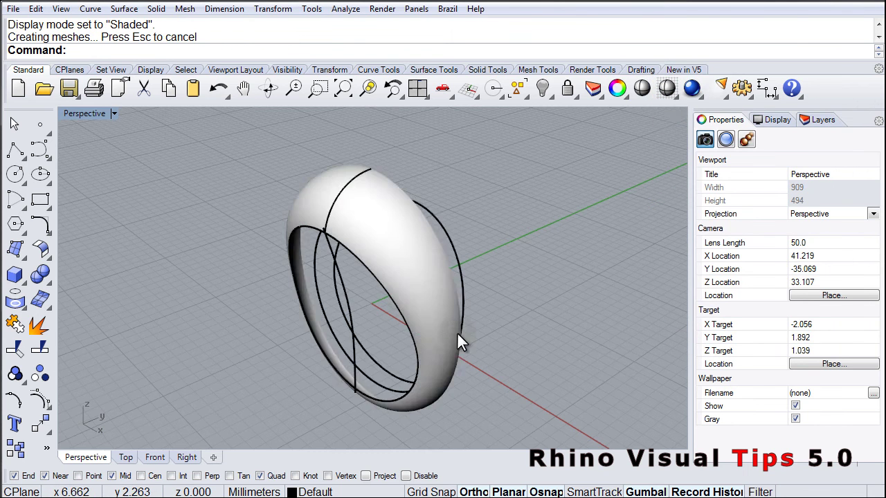
{"action": "right_click_drag", "start_coordinate": [457, 334], "coordinate": [399, 276]}
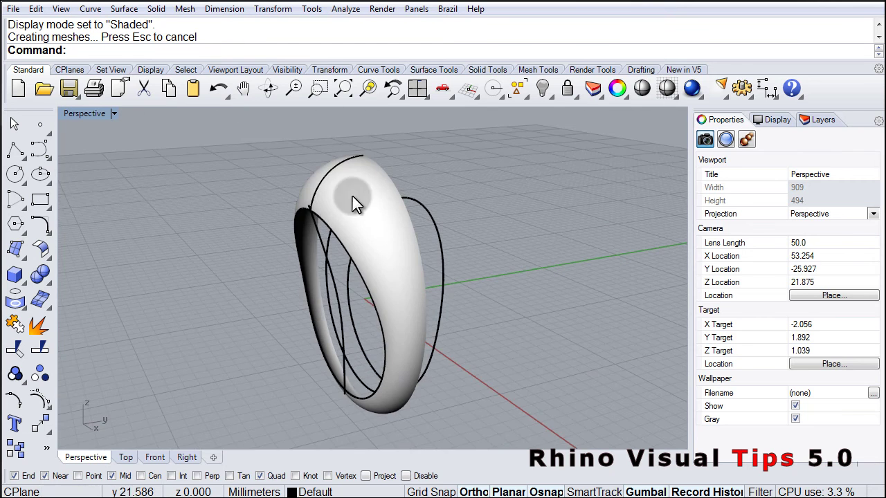
{"action": "right_click_drag", "start_coordinate": [434, 372], "coordinate": [380, 347]}
{"action": "left_click", "coordinate": [374, 253]}
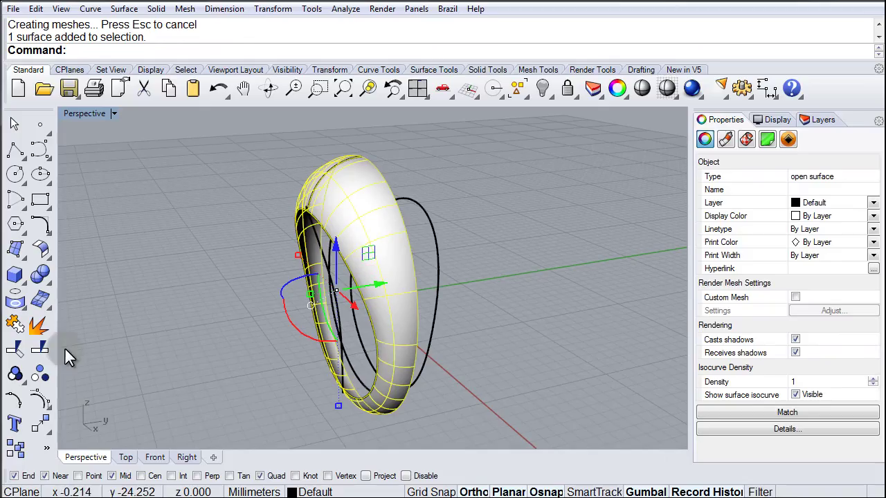
- Mirror a copy of the selected swept surface across the X axis, with the mirror plane starting at the origin (0)
{"action": "left_click", "coordinate": [43, 420]}
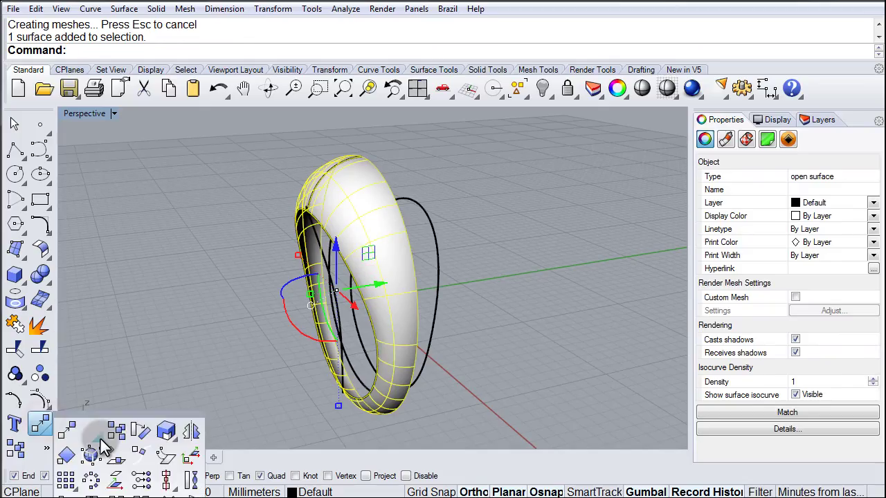
{"action": "left_click", "coordinate": [188, 432]}
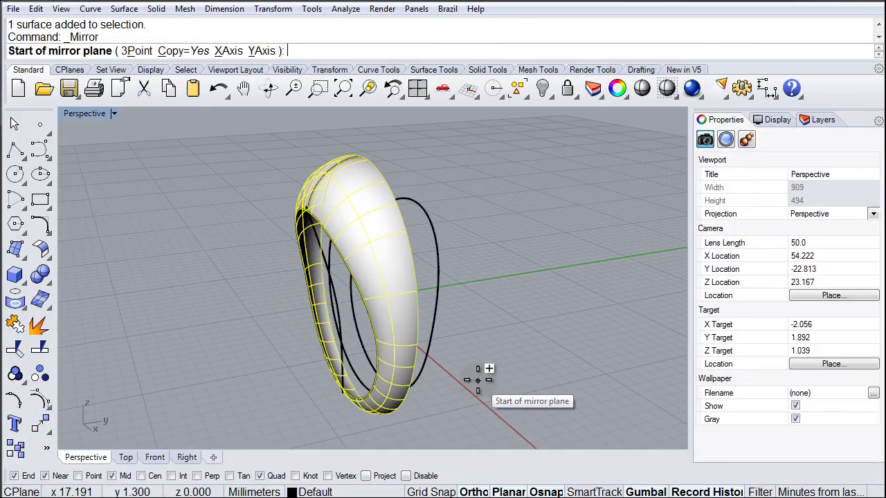
{"action": "type", "text": "0"}
{"action": "key", "text": "Return"}
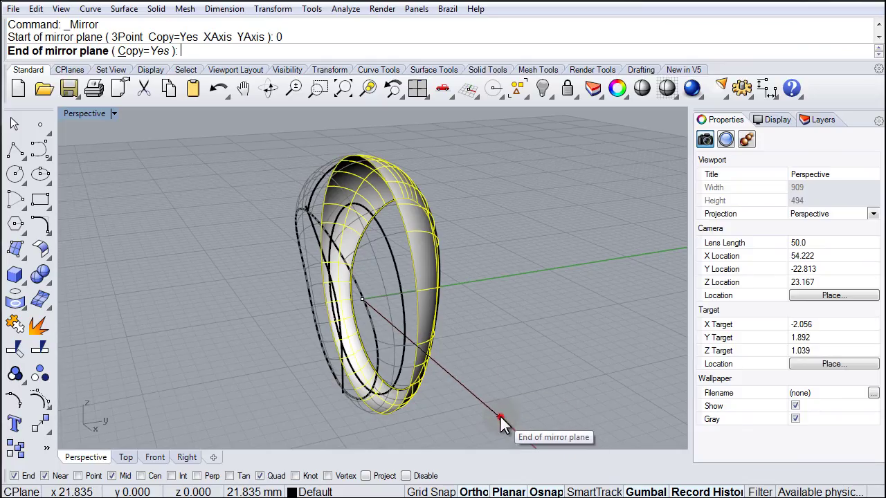
{"action": "left_click", "coordinate": [500, 415]}
- Select the open side curve and the half arc, without the surface, and turn on their control points
{"action": "right_click_drag", "start_coordinate": [504, 355], "coordinate": [407, 318]}
{"action": "scroll", "coordinate": [396, 298], "scroll_direction": "up", "scroll_amount": 2}
{"action": "left_click", "coordinate": [384, 302]}
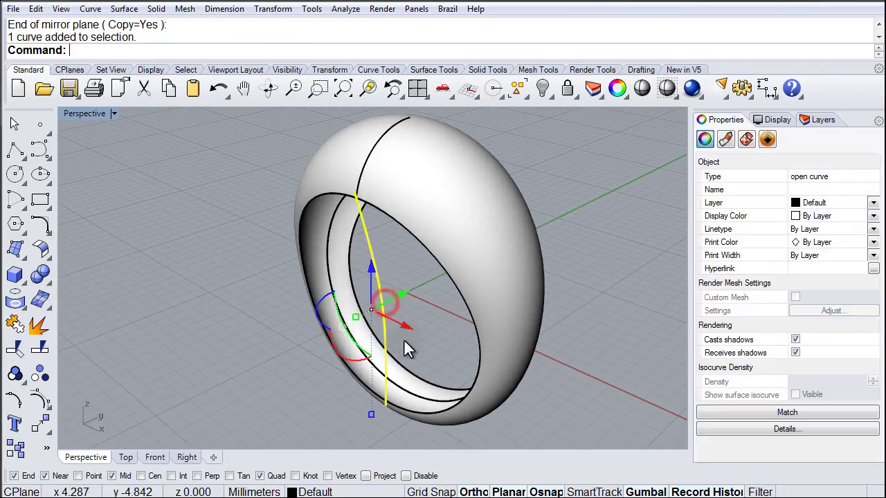
{"action": "left_click", "coordinate": [368, 166], "text": "shift"}
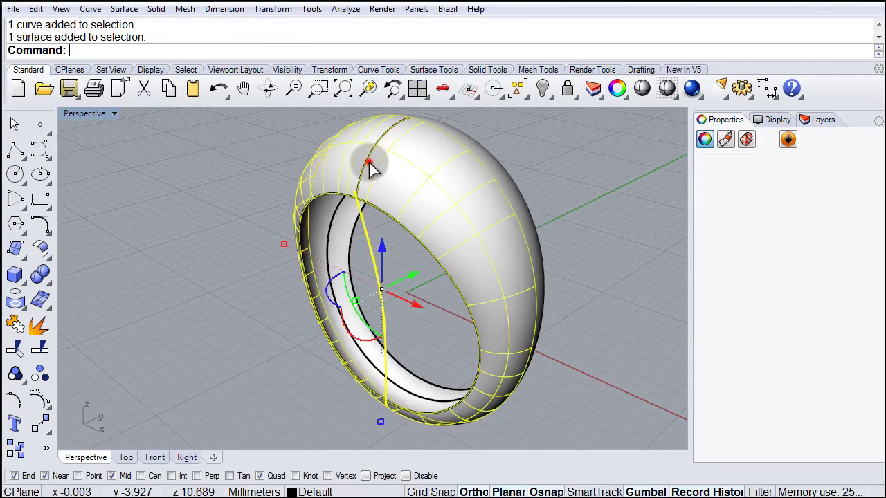
{"action": "left_click", "coordinate": [368, 161], "text": "shift"}
{"action": "left_click", "coordinate": [403, 192], "text": "ctrl"}
{"action": "right_click_drag", "start_coordinate": [402, 192], "coordinate": [433, 301]}
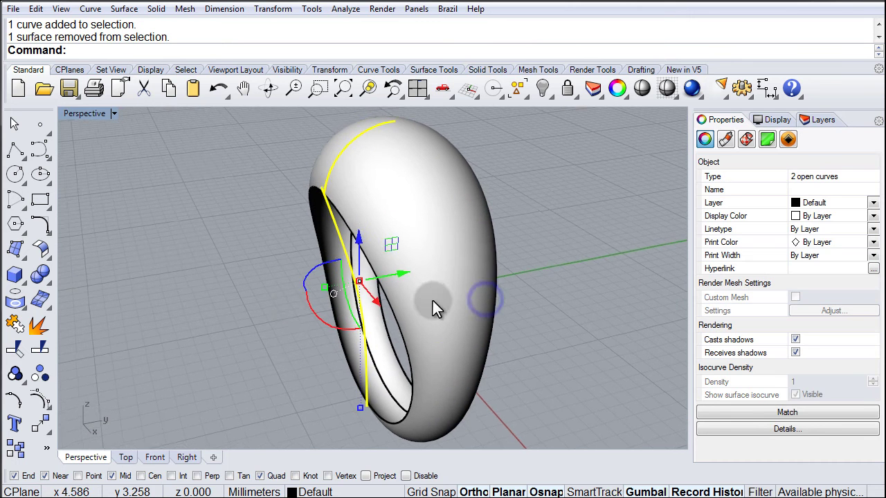
{"action": "left_click", "coordinate": [42, 372]}
{"action": "left_click", "coordinate": [273, 344]}
- Move the side curve's lower two control points outward about 1.27 mm along Y and back inward about 1.58 mm
{"action": "right_click_drag", "start_coordinate": [318, 358], "coordinate": [379, 386]}
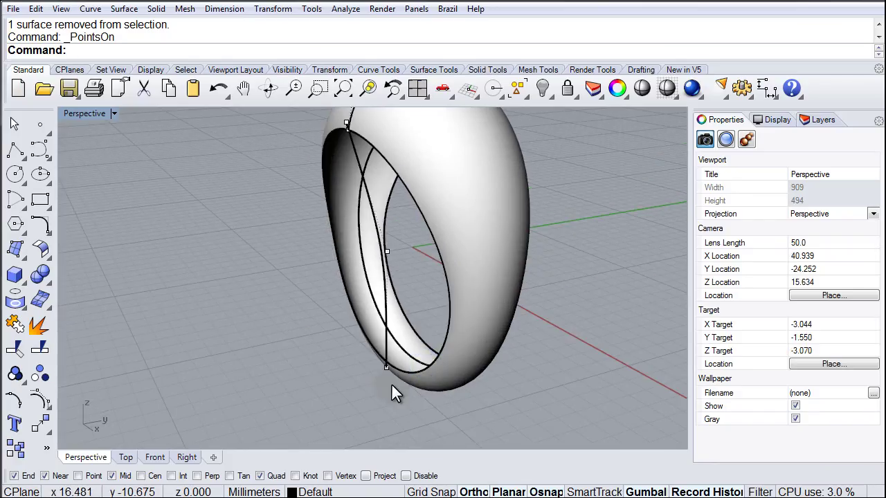
{"action": "left_click", "coordinate": [386, 368]}
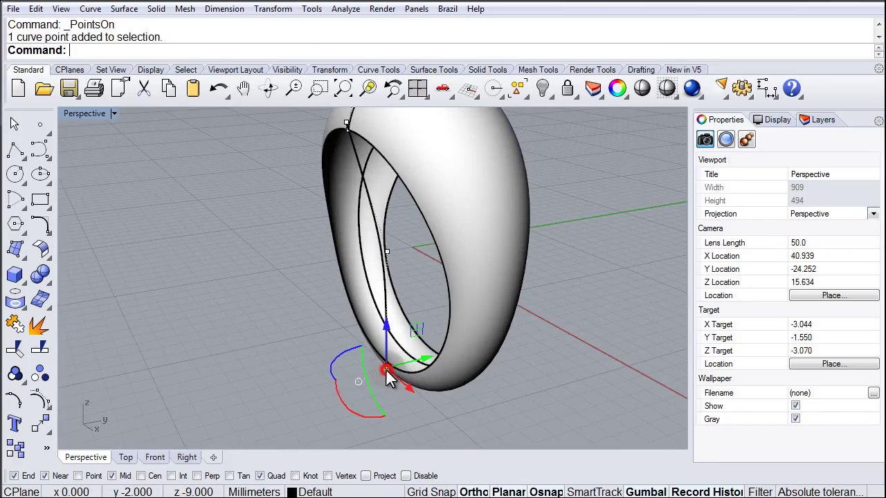
{"action": "left_click", "coordinate": [388, 254], "text": "shift"}
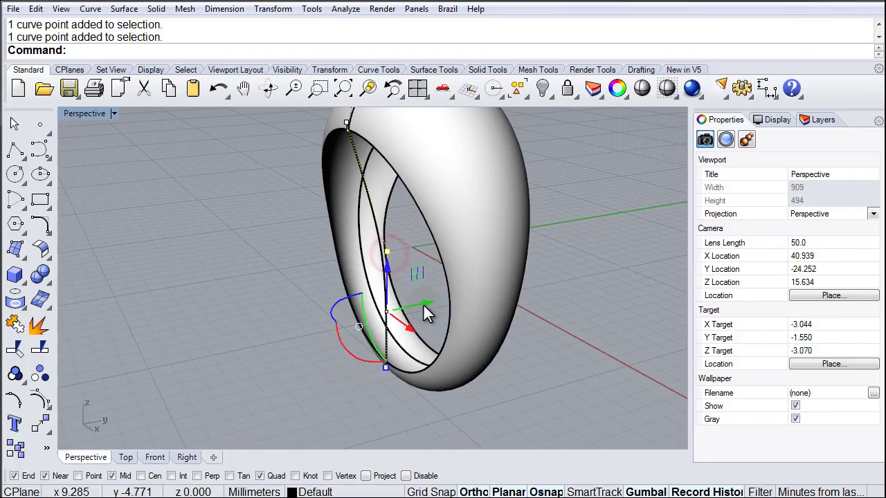
{"action": "left_click_drag", "start_coordinate": [424, 305], "coordinate": [409, 309]}
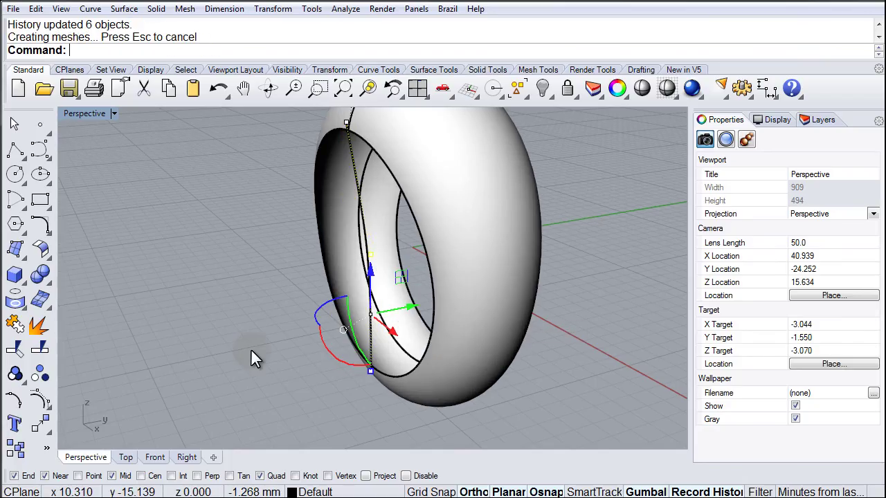
{"action": "right_click_drag", "start_coordinate": [479, 404], "coordinate": [420, 352]}
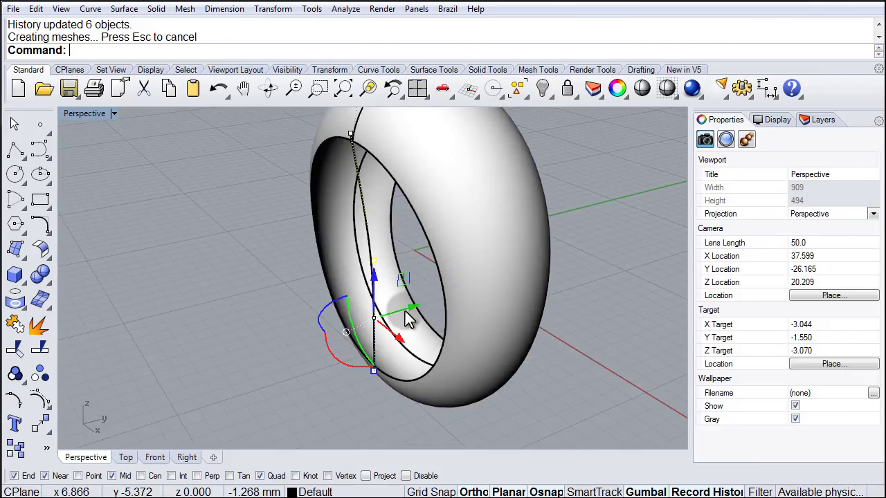
{"action": "mouse_move", "coordinate": [417, 316]}
{"action": "right_mouse_down"}
{"action": "mouse_move", "coordinate": [425, 311]}
{"action": "mouse_move", "coordinate": [417, 313]}
{"action": "right_mouse_up"}
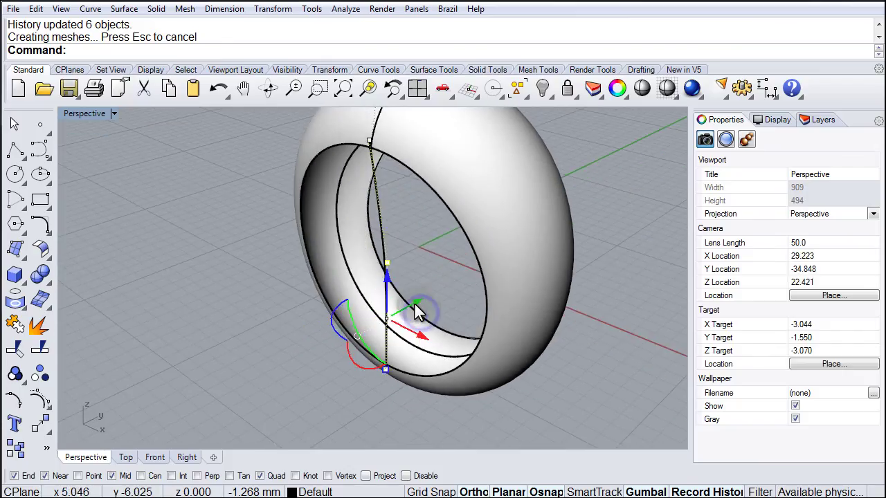
{"action": "left_click_drag", "start_coordinate": [417, 313], "coordinate": [407, 360]}
{"action": "right_click_drag", "start_coordinate": [443, 384], "coordinate": [309, 372]}
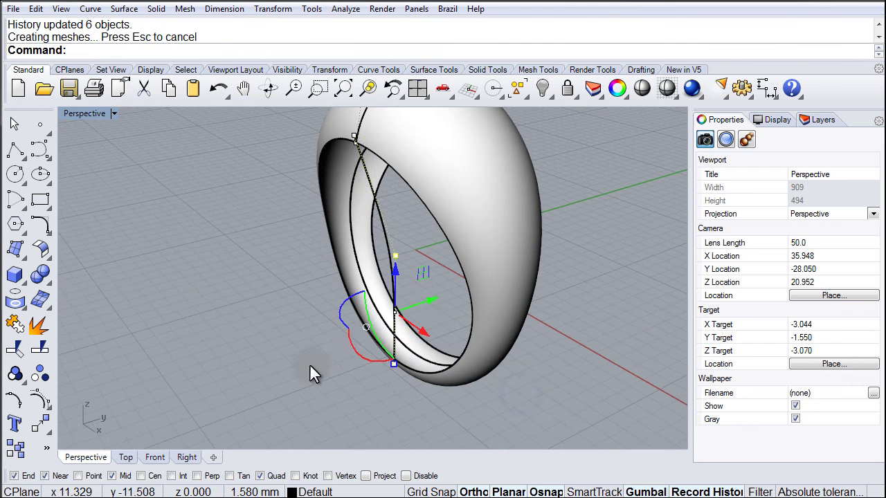
- Move only the side curve's middle control point outward about 1 mm along Y and back inward about 1.19 mm
{"action": "right_click_drag", "start_coordinate": [437, 333], "coordinate": [382, 258]}
{"action": "left_click", "coordinate": [376, 252]}
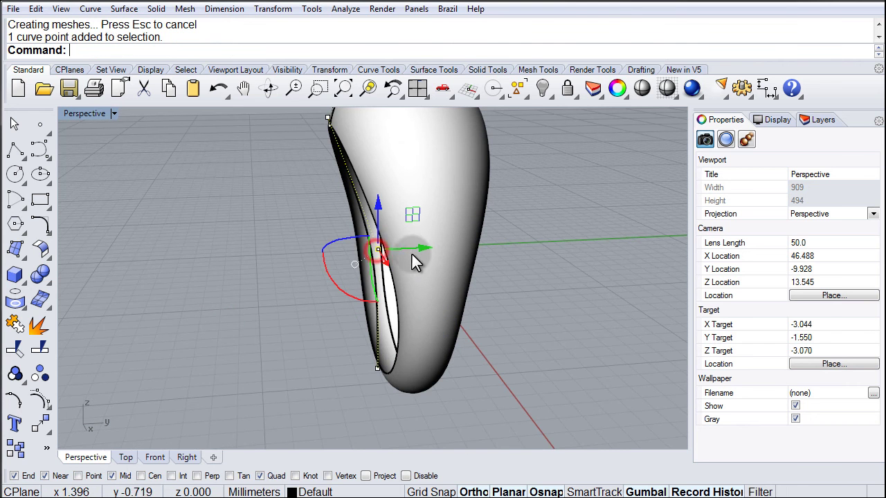
{"action": "left_click_drag", "start_coordinate": [415, 256], "coordinate": [409, 251]}
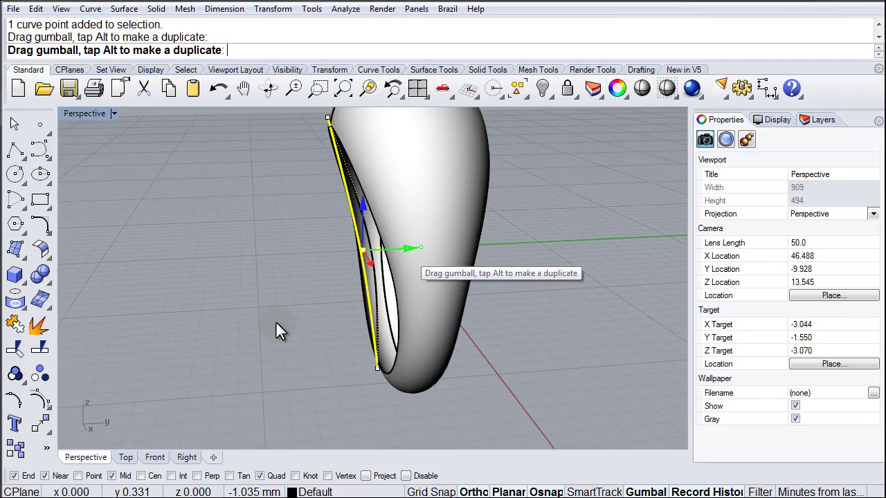
{"action": "left_click_drag", "start_coordinate": [276, 322], "coordinate": [275, 322]}
{"action": "mouse_move", "coordinate": [406, 249]}
{"action": "left_mouse_down"}
{"action": "mouse_move", "coordinate": [425, 255]}
{"action": "mouse_move", "coordinate": [415, 255]}
{"action": "left_mouse_up"}
- Shift the half arc's corner control point about 0.9 mm to reshape the top of the ring's cross section
{"action": "right_click_drag", "start_coordinate": [328, 223], "coordinate": [371, 296]}
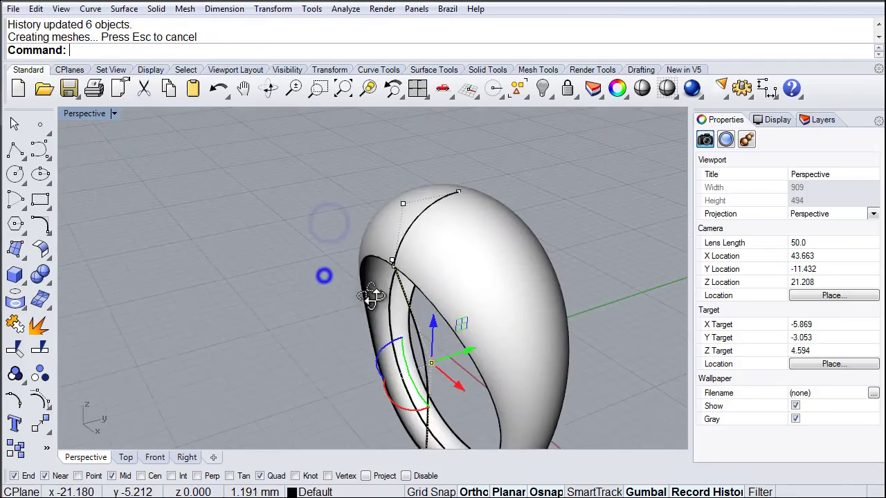
{"action": "scroll", "coordinate": [392, 276], "scroll_direction": "up", "scroll_amount": 5}
{"action": "right_click_drag", "start_coordinate": [344, 190], "coordinate": [415, 344], "text": "shift"}
{"action": "left_click_drag", "start_coordinate": [299, 223], "coordinate": [319, 222]}
{"action": "right_click_drag", "start_coordinate": [528, 281], "coordinate": [491, 297]}
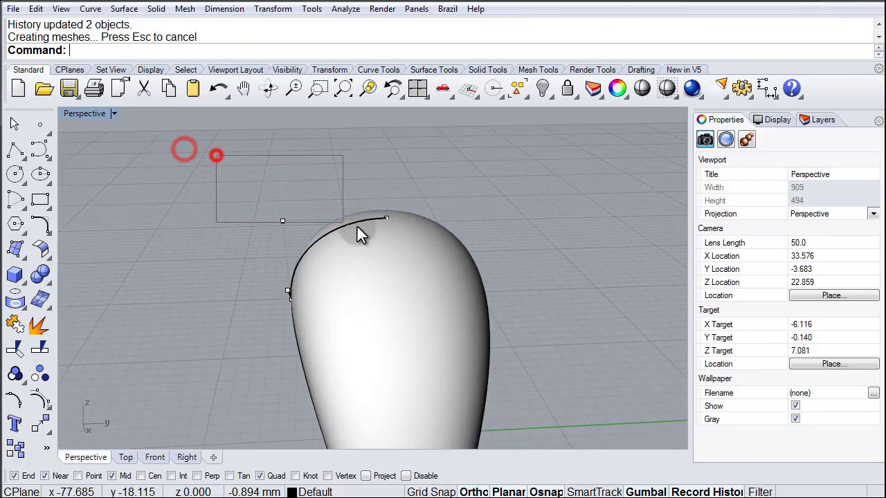
- Raise the half arc's two top control points about 1.3 mm and lower them again by about 2.42 mm
{"action": "left_click_drag", "start_coordinate": [357, 226], "coordinate": [404, 246]}
{"action": "left_click_drag", "start_coordinate": [333, 182], "coordinate": [330, 145]}
{"action": "right_click_drag", "start_coordinate": [231, 295], "coordinate": [321, 189]}
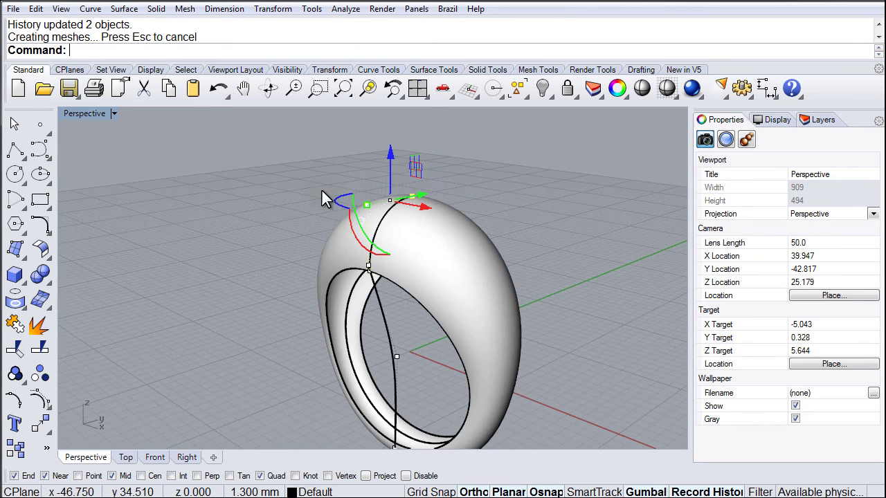
{"action": "left_click_drag", "start_coordinate": [443, 219], "coordinate": [444, 220]}
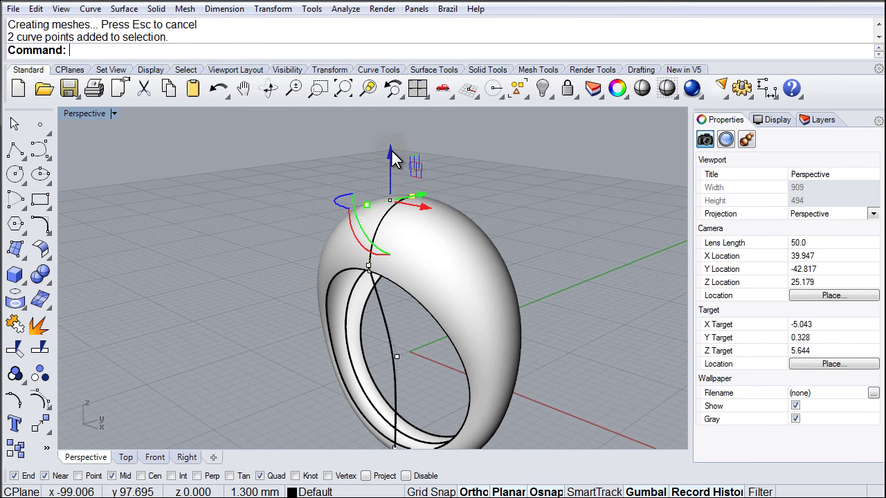
{"action": "left_click_drag", "start_coordinate": [391, 157], "coordinate": [391, 188]}
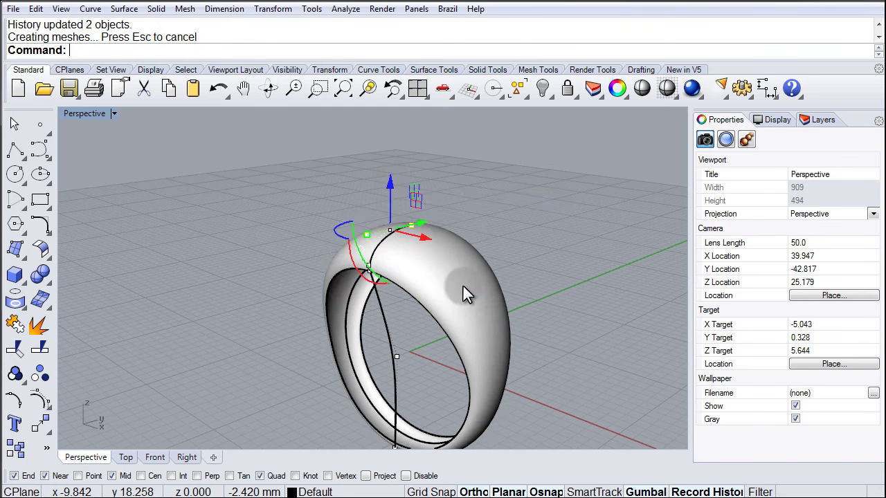
- Inspect the flattened ring from the side, raise the half arc's two top control points about 0.98 mm and deselect them
{"action": "right_click_drag", "start_coordinate": [485, 290], "coordinate": [437, 265]}
{"action": "right_click_drag", "start_coordinate": [426, 364], "coordinate": [422, 278], "text": "shift"}
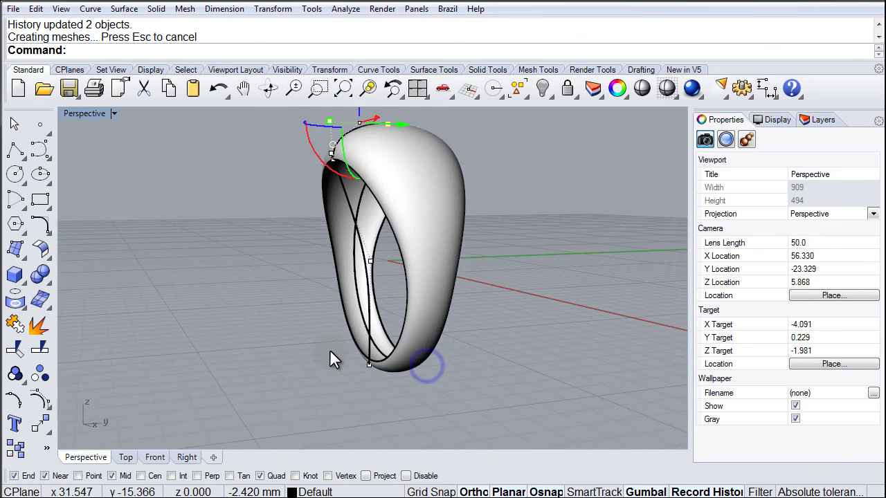
{"action": "right_click_drag", "start_coordinate": [329, 350], "coordinate": [422, 337]}
{"action": "right_click_drag", "start_coordinate": [465, 369], "coordinate": [348, 362]}
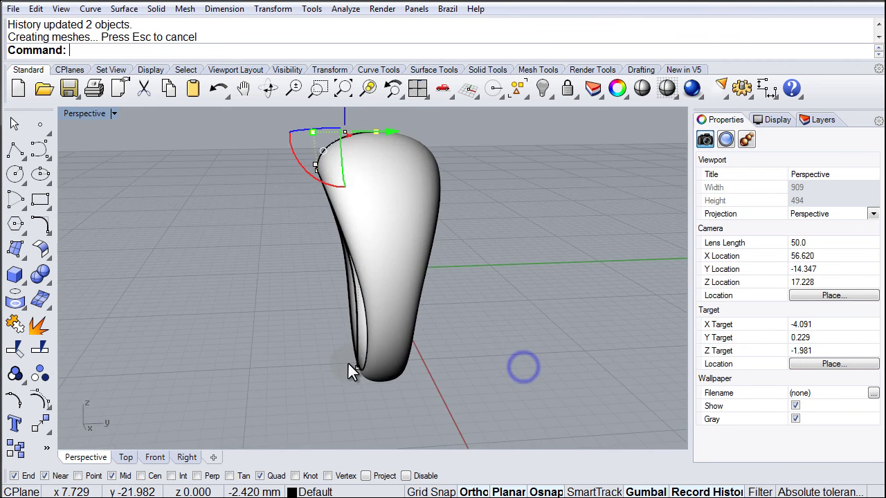
{"action": "right_click_drag", "start_coordinate": [397, 159], "coordinate": [409, 363], "text": "shift"}
{"action": "scroll", "coordinate": [361, 299], "scroll_direction": "up", "scroll_amount": 4}
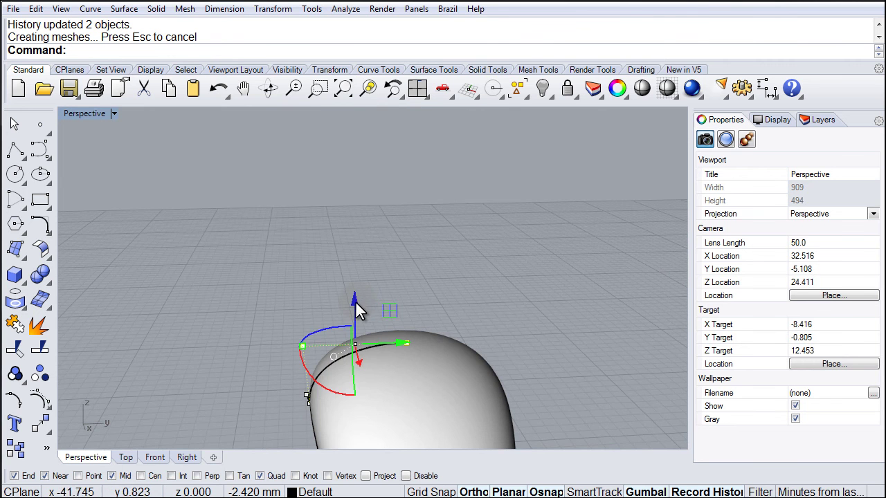
{"action": "left_click_drag", "start_coordinate": [356, 303], "coordinate": [349, 277]}
{"action": "left_click", "coordinate": [291, 246]}
{"action": "scroll", "coordinate": [294, 234], "scroll_direction": "down", "scroll_amount": 4}
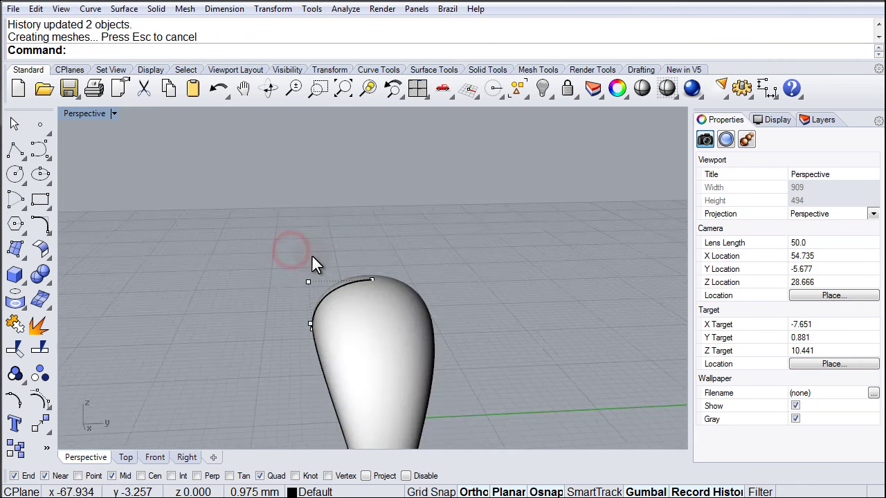
- Pull the side curve's middle control point outward along Y, by about 3.26 mm in the final move, to widen the band
{"action": "right_click_drag", "start_coordinate": [316, 269], "coordinate": [422, 254]}
{"action": "right_click_drag", "start_coordinate": [449, 328], "coordinate": [435, 235], "text": "shift"}
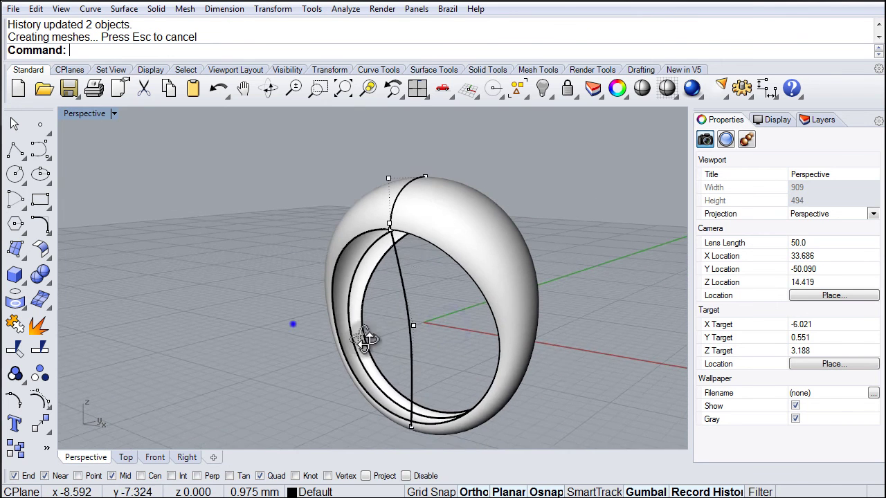
{"action": "right_click_drag", "start_coordinate": [366, 339], "coordinate": [446, 262]}
{"action": "right_click_drag", "start_coordinate": [522, 316], "coordinate": [255, 316]}
{"action": "right_click_drag", "start_coordinate": [359, 381], "coordinate": [391, 315], "text": "shift"}
{"action": "right_click_drag", "start_coordinate": [439, 288], "coordinate": [419, 273]}
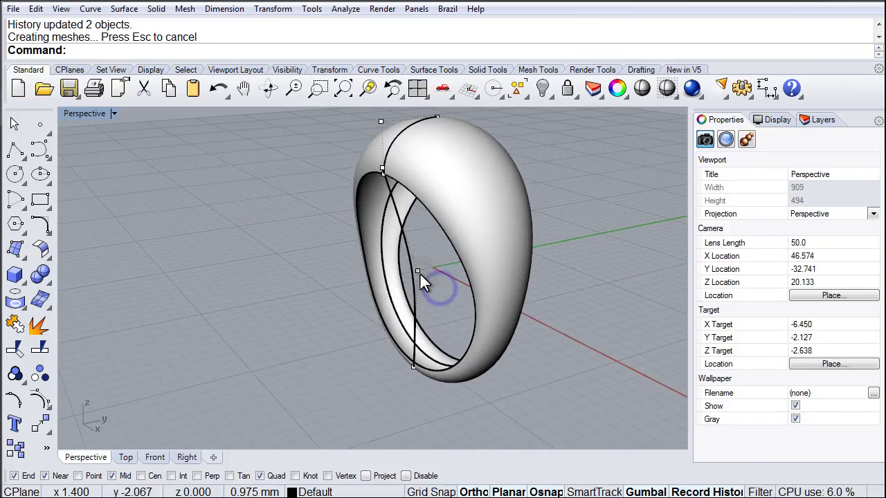
{"action": "left_click", "coordinate": [418, 270]}
{"action": "left_click_drag", "start_coordinate": [443, 270], "coordinate": [447, 303]}
{"action": "right_click_drag", "start_coordinate": [461, 310], "coordinate": [444, 311]}
{"action": "right_click_drag", "start_coordinate": [420, 281], "coordinate": [439, 284]}
{"action": "left_click_drag", "start_coordinate": [441, 269], "coordinate": [427, 358]}
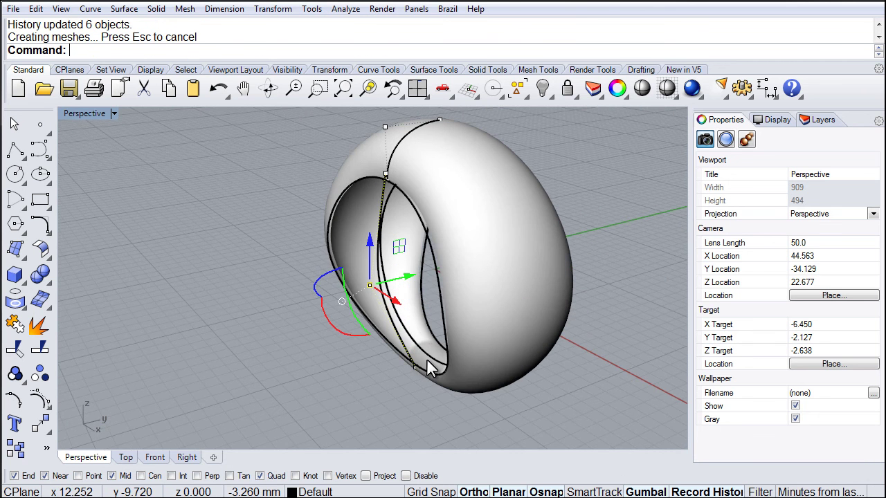
- Move the side curve's middle control point back inward about 4.16 mm along Y to narrow the band's sides
{"action": "right_click_drag", "start_coordinate": [527, 387], "coordinate": [557, 387]}
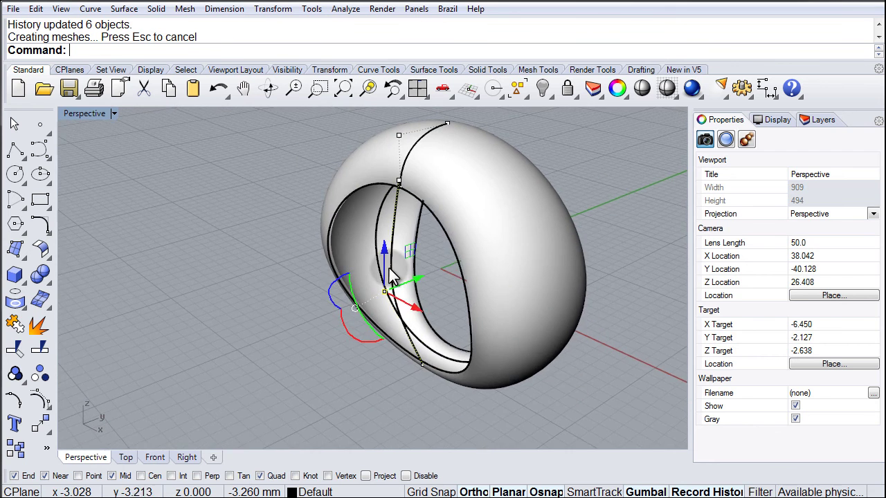
{"action": "scroll", "coordinate": [417, 284], "scroll_direction": "up", "scroll_amount": 5}
{"action": "left_click_drag", "start_coordinate": [385, 297], "coordinate": [335, 263]}
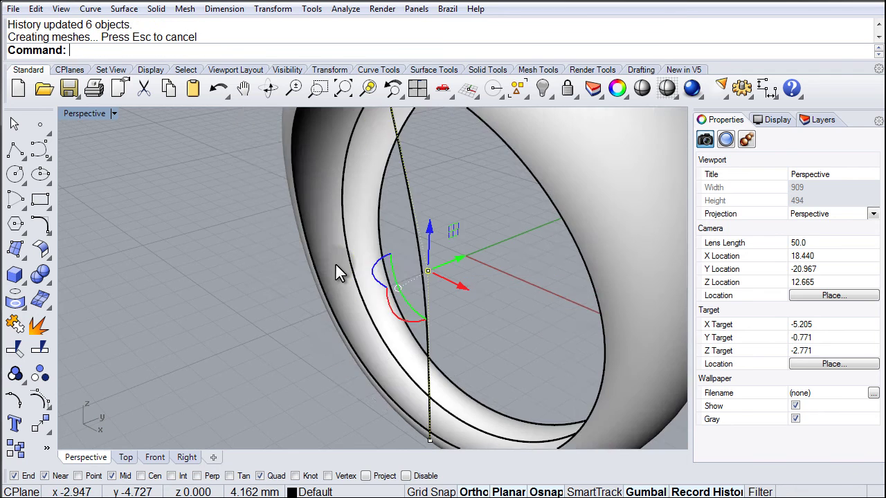
- Examine the finished ring's shape from the front, side and back, including its outer surface and inner edges
{"action": "right_click_drag", "start_coordinate": [335, 263], "coordinate": [487, 316]}
{"action": "scroll", "coordinate": [397, 319], "scroll_direction": "down", "scroll_amount": 4}
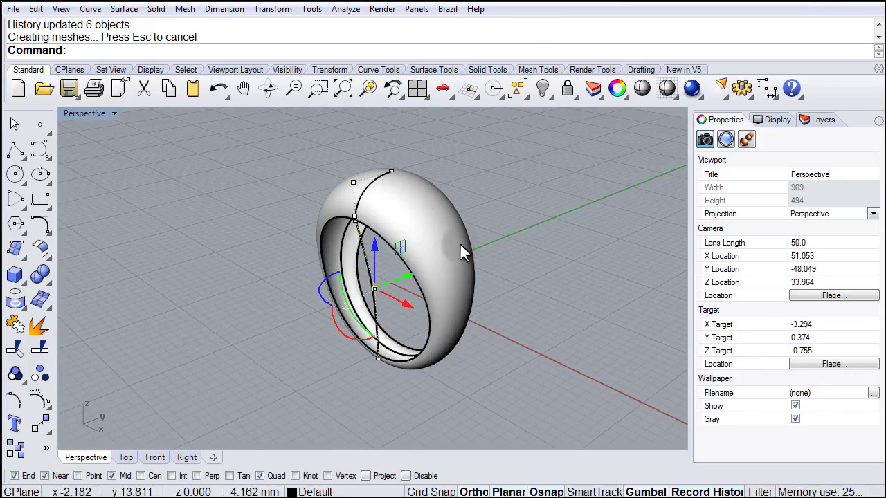
{"action": "right_click_drag", "start_coordinate": [447, 232], "coordinate": [368, 225]}
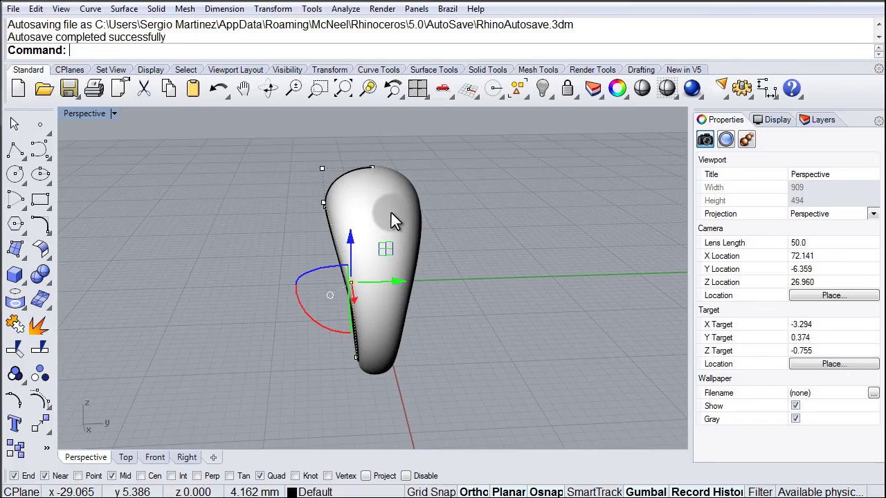
{"action": "right_click_drag", "start_coordinate": [393, 209], "coordinate": [408, 293]}
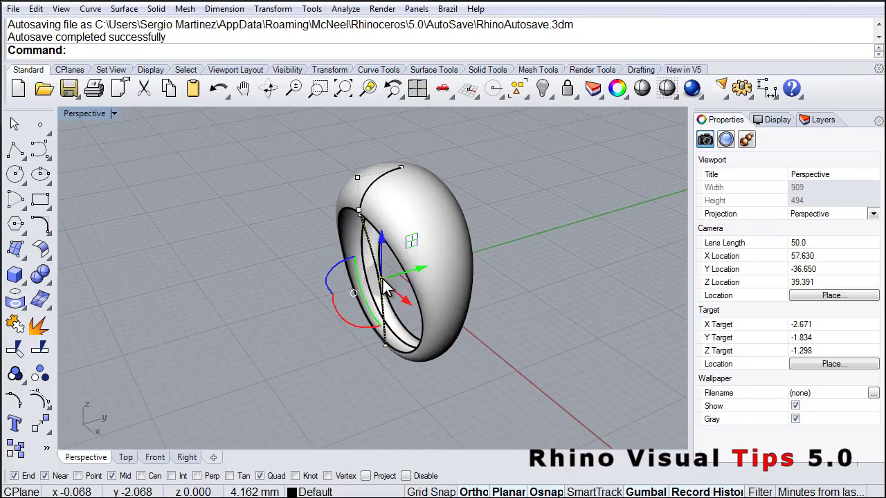
{"action": "right_click_drag", "start_coordinate": [387, 287], "coordinate": [446, 256]}
{"action": "scroll", "coordinate": [442, 234], "scroll_direction": "up", "scroll_amount": 4}
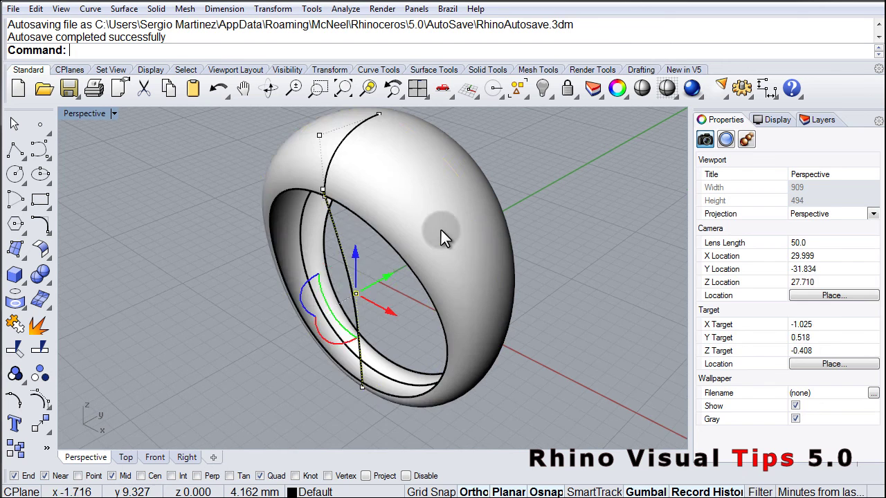
{"action": "left_click", "coordinate": [441, 230]}
{"action": "left_click", "coordinate": [605, 326]}
{"action": "right_click_drag", "start_coordinate": [617, 325], "coordinate": [382, 282]}
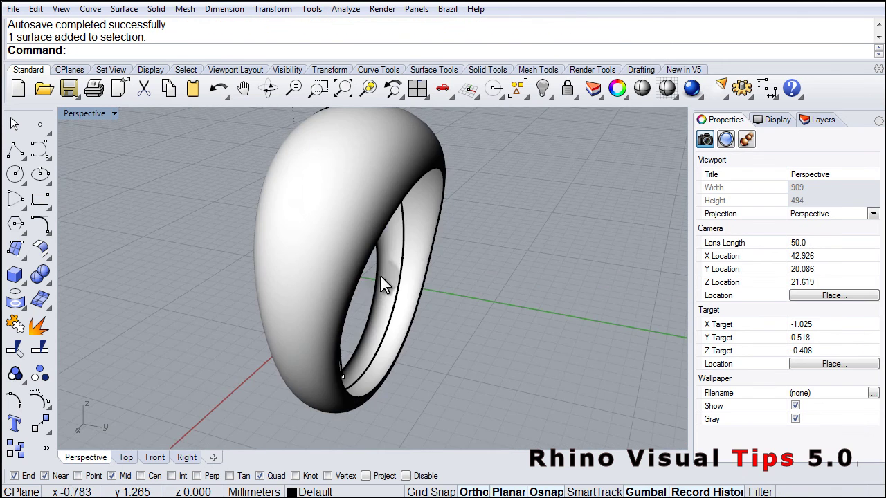
{"action": "right_click_drag", "start_coordinate": [316, 277], "coordinate": [480, 242]}
{"action": "scroll", "coordinate": [383, 271], "scroll_direction": "down", "scroll_amount": 2}
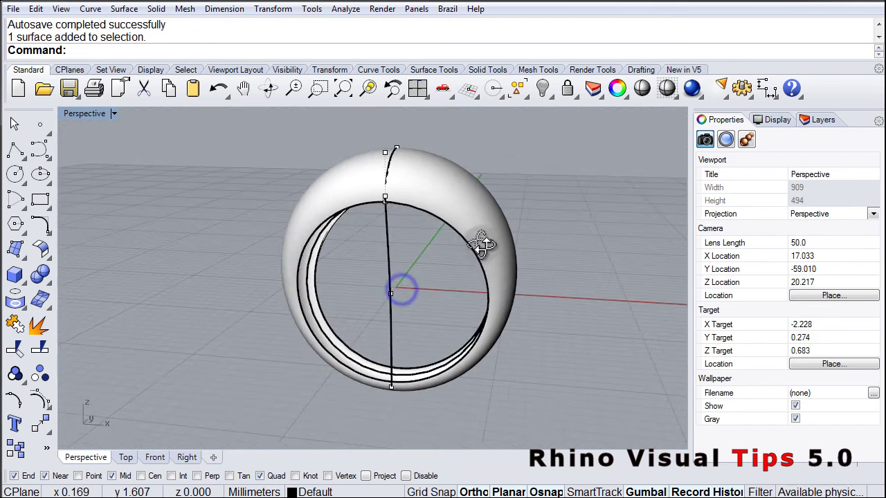